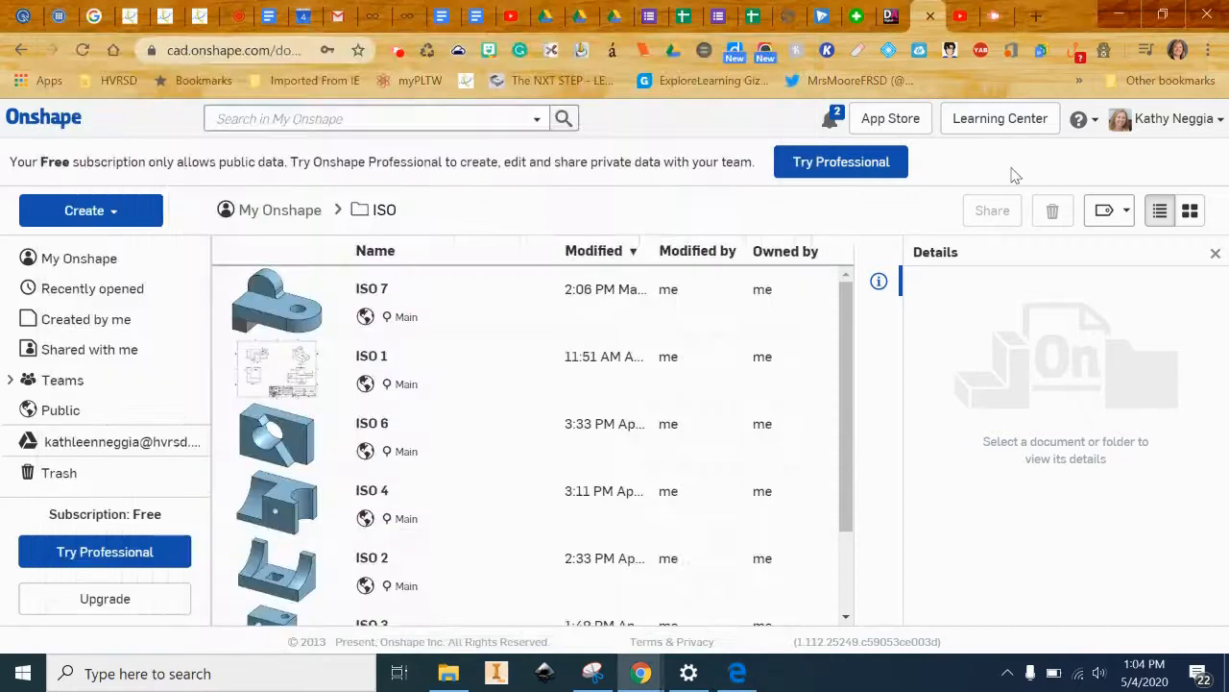
Create a new public document named ISO 9
{"action": "left_click", "coordinate": [117, 217]}
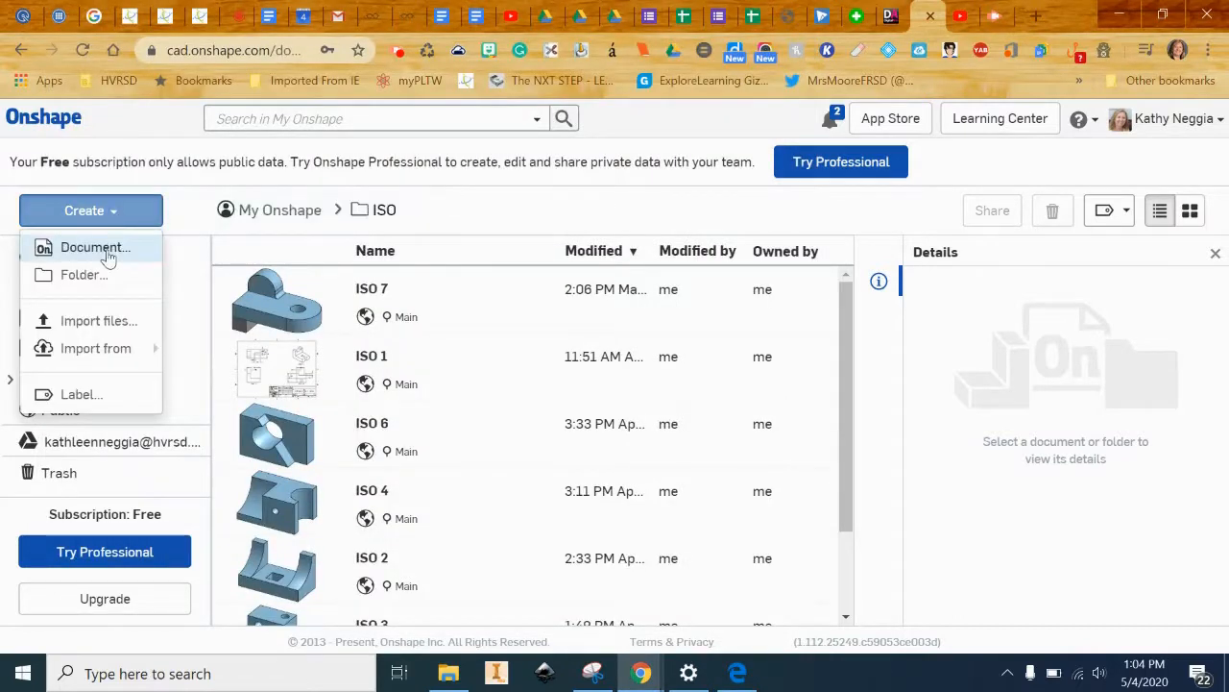
{"action": "left_click", "coordinate": [107, 248]}
{"action": "type", "text": "ISO 9"}
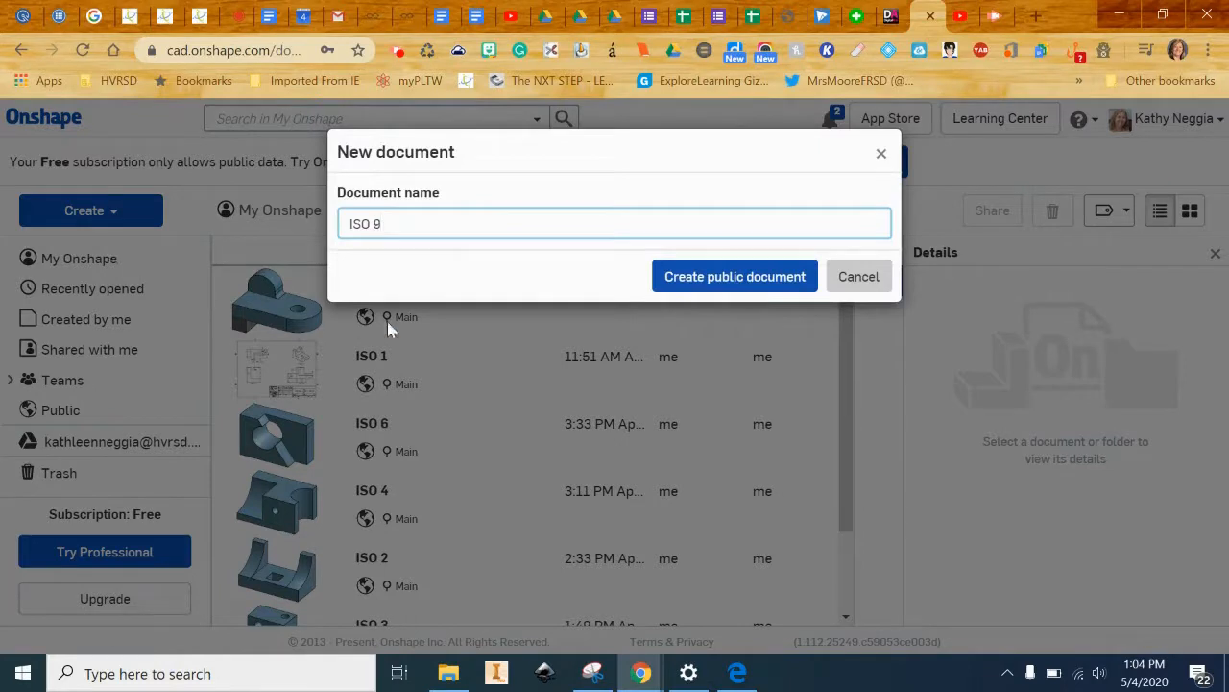
{"action": "left_click", "coordinate": [694, 284]}
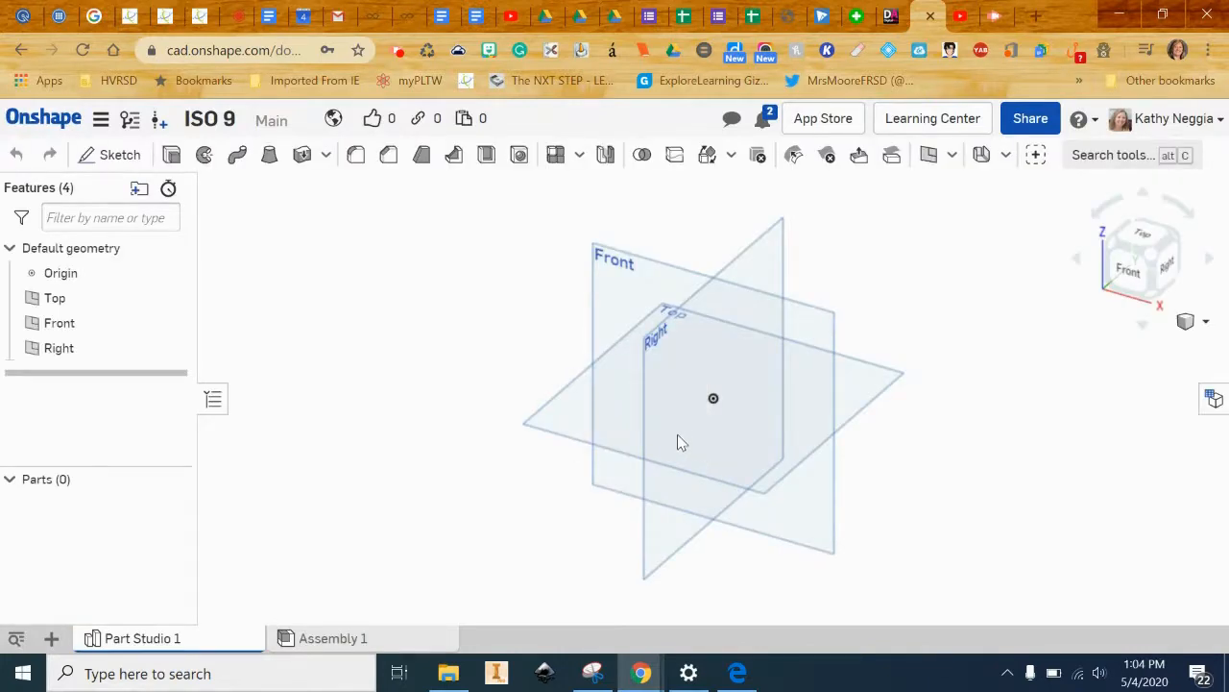
Start a sketch on the Front plane and draw a corner rectangle about 2.4 by 1.8 in, just above and right of the origin
{"action": "left_click", "coordinate": [113, 154]}
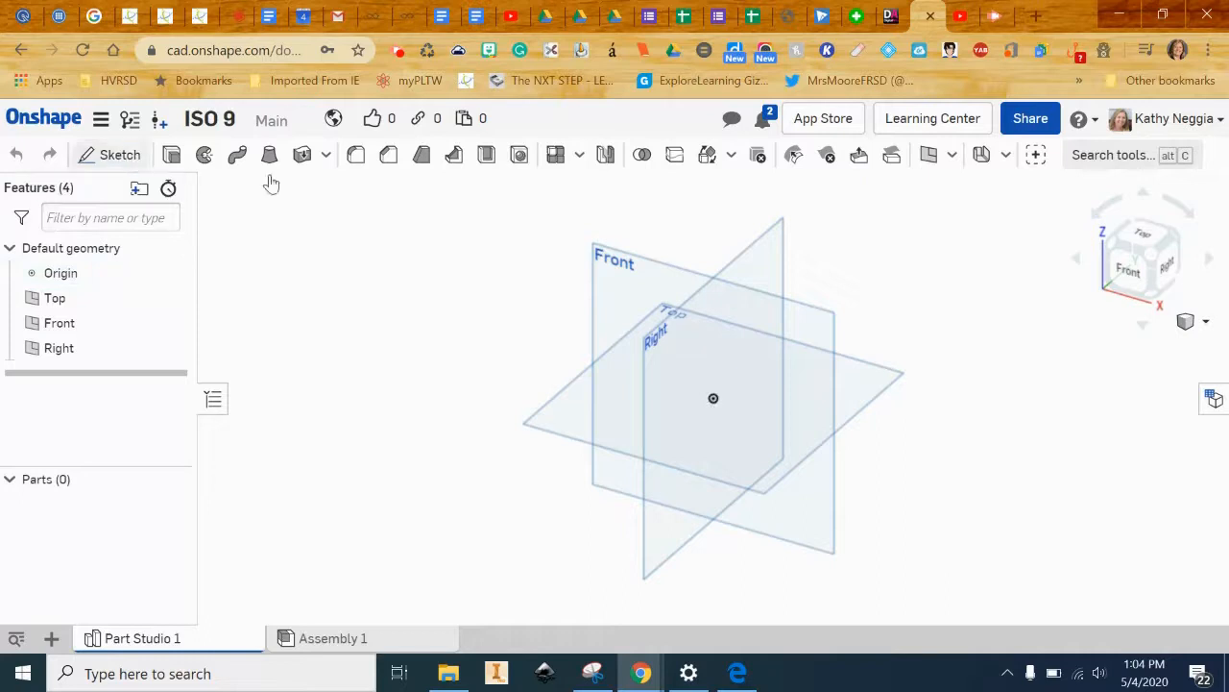
{"action": "left_click", "coordinate": [646, 281]}
{"action": "left_click", "coordinate": [1111, 285]}
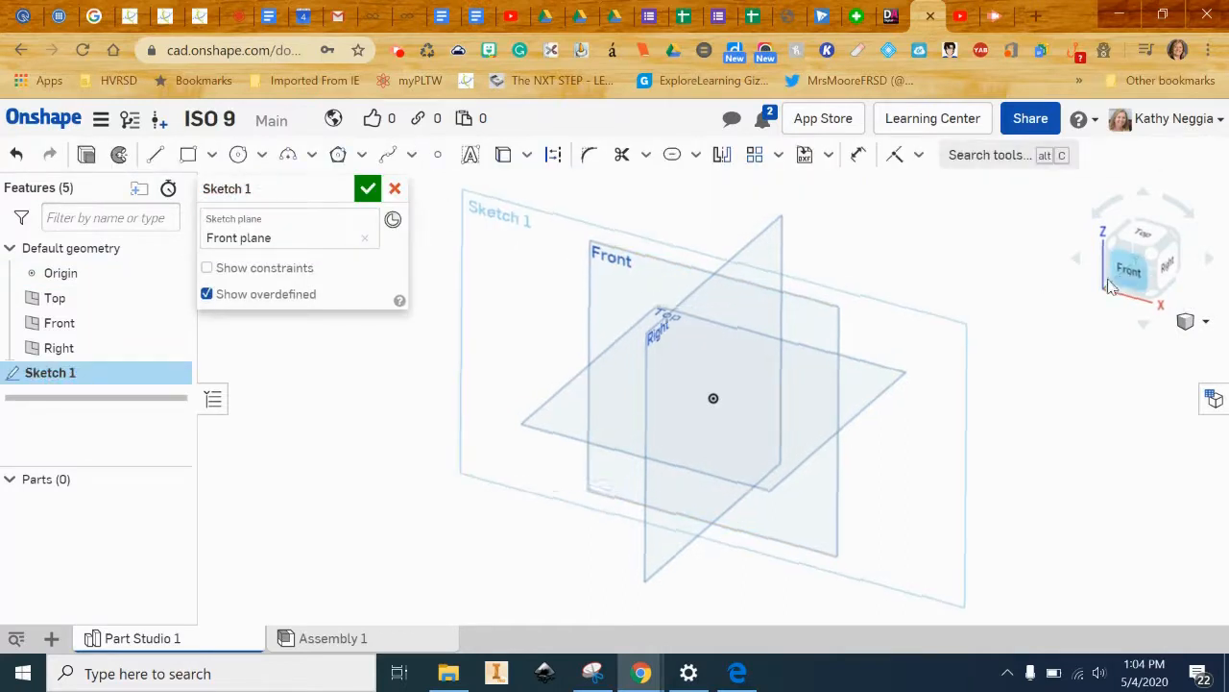
{"action": "left_click", "coordinate": [188, 157]}
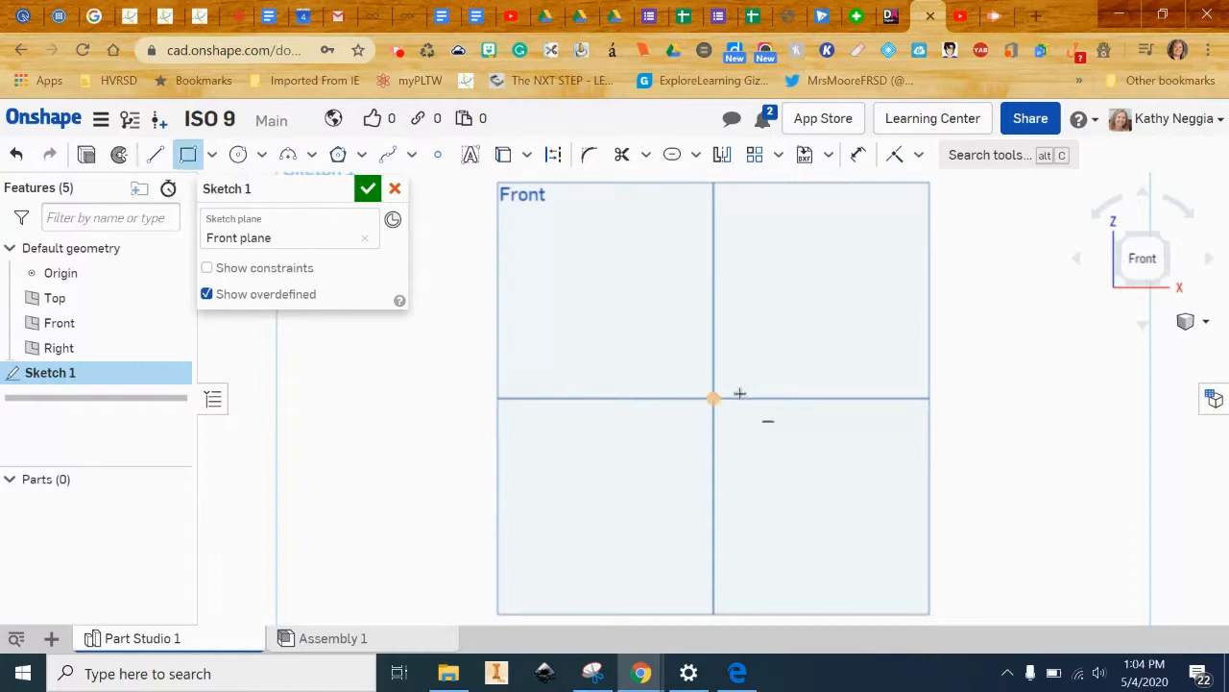
{"action": "left_click", "coordinate": [737, 378]}
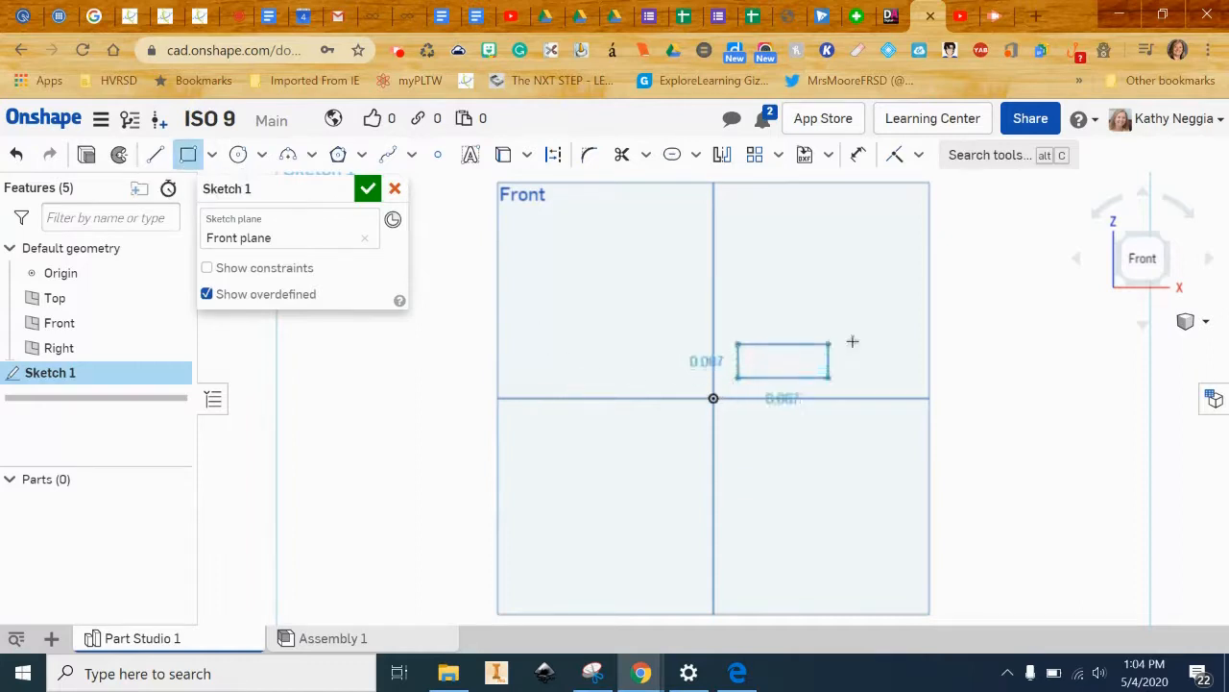
{"action": "left_click", "coordinate": [911, 251]}
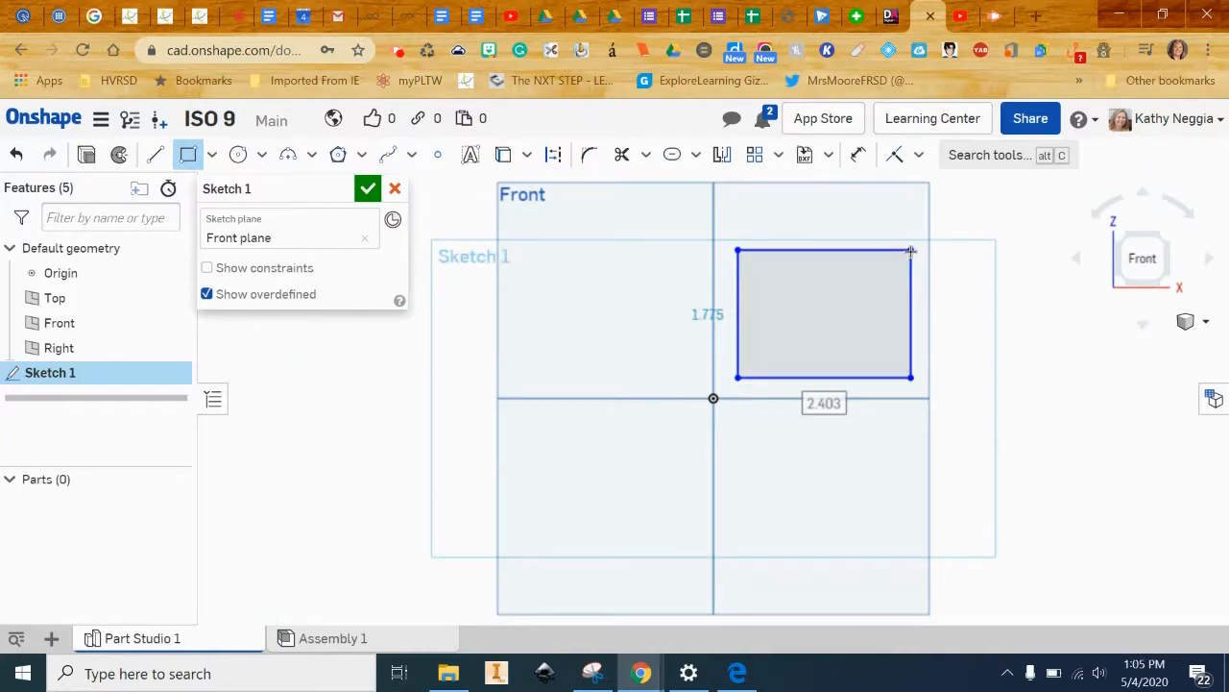
Set the rectangle's width to 2 in and its height to 1.5 in, and finish the sketch
{"action": "type", "text": "2"}
{"action": "key", "text": "Return"}
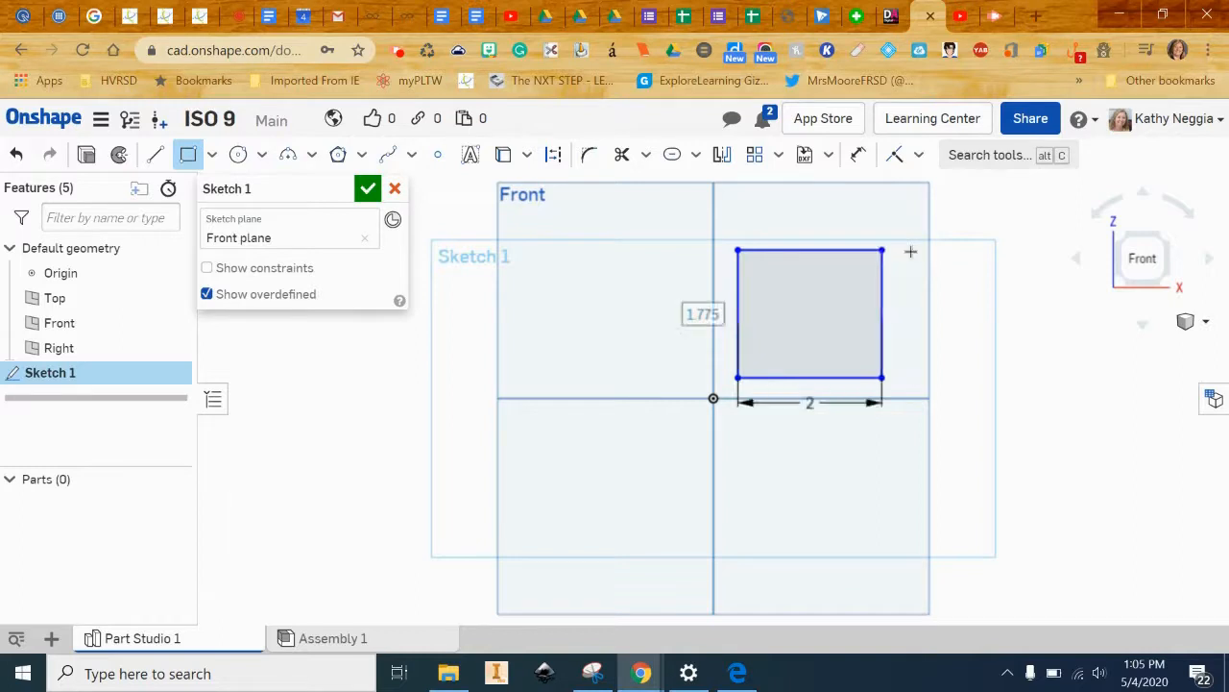
{"action": "type", "text": "1.5"}
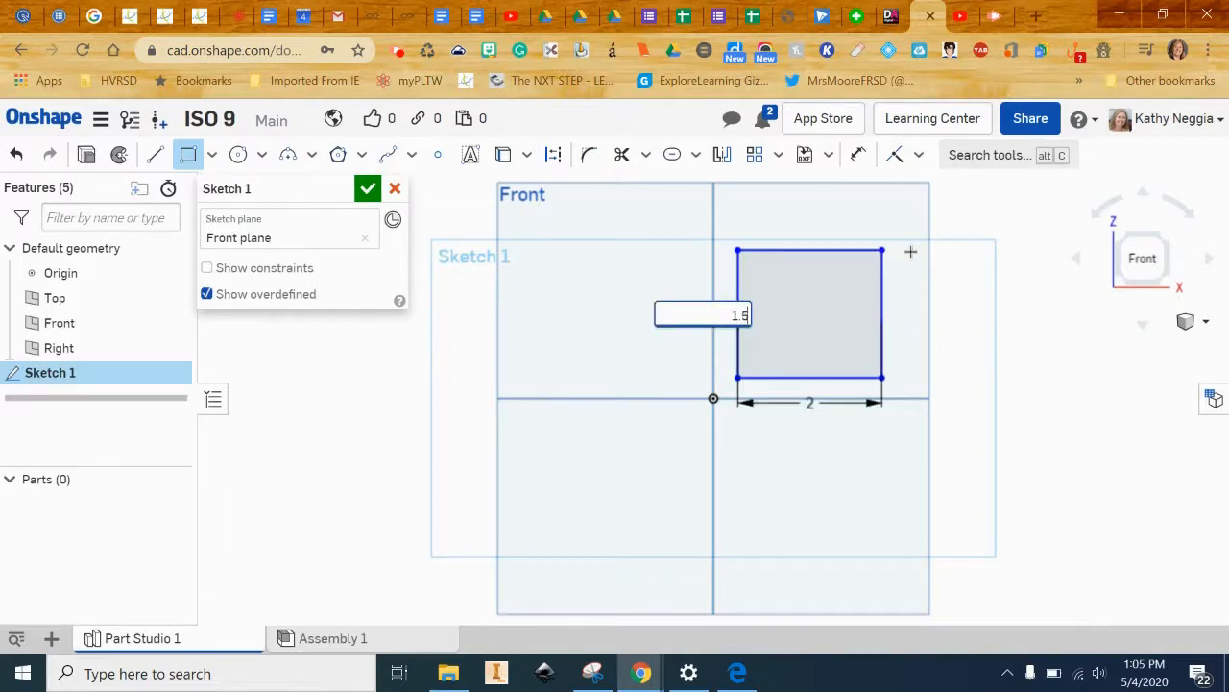
{"action": "key", "text": "Return"}
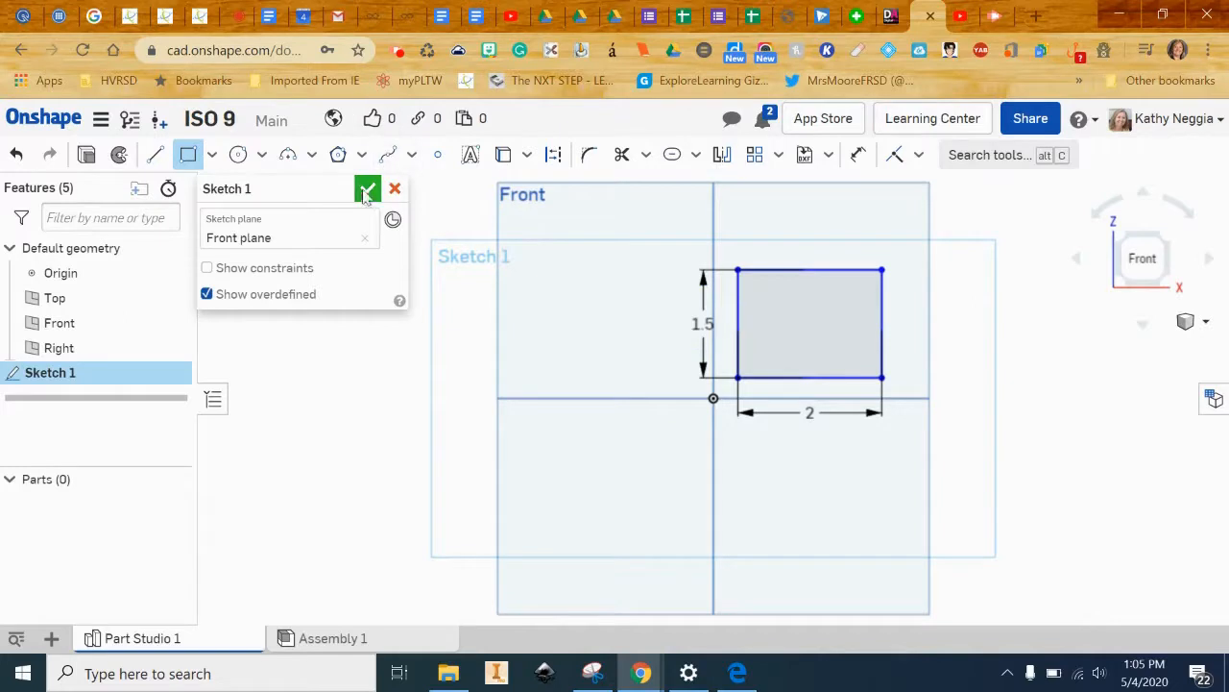
{"action": "left_click", "coordinate": [367, 189]}
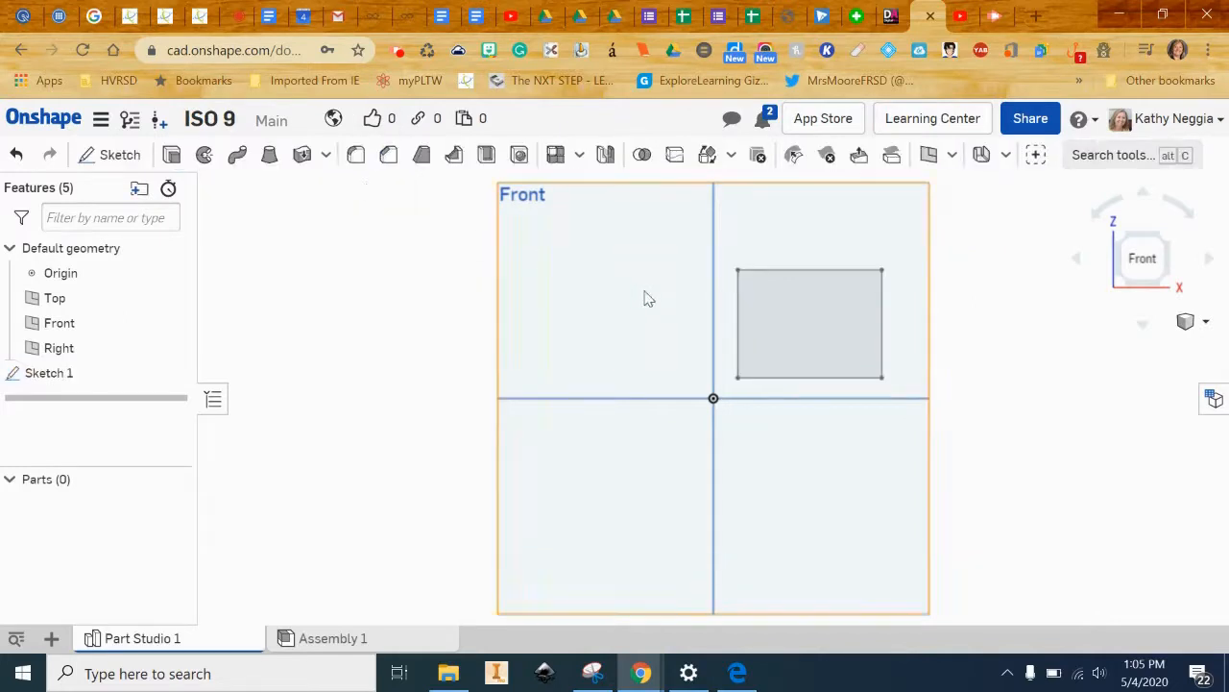
Extrude the rectangle as a new solid with a blind depth of 0.5 in
{"action": "left_click", "coordinate": [171, 156]}
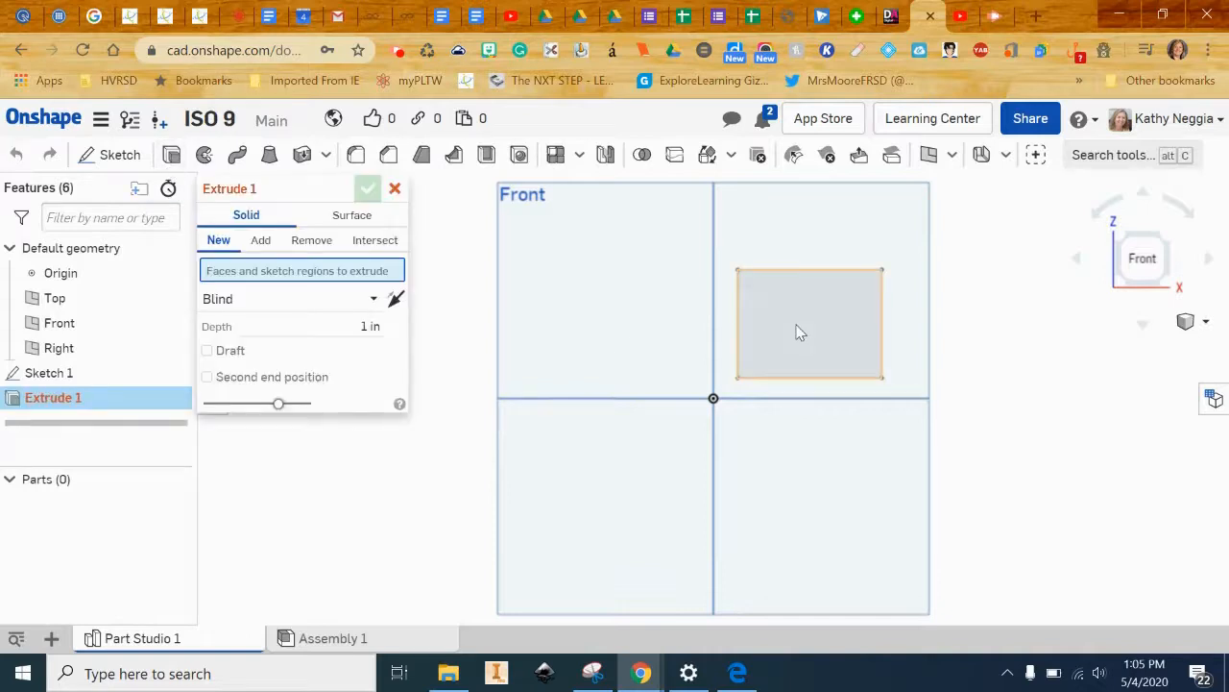
{"action": "left_click", "coordinate": [795, 327]}
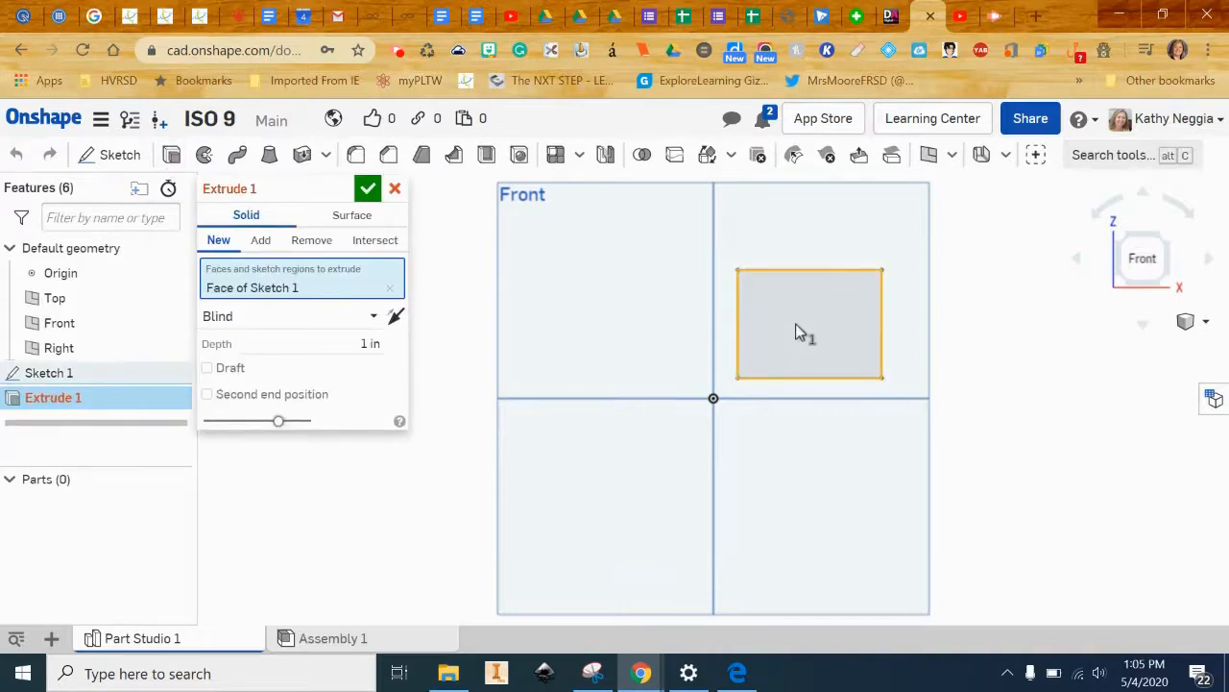
{"action": "left_click", "coordinate": [380, 348]}
{"action": "key", "text": "BackSpace"}
{"action": "type", "text": ".5"}
{"action": "key", "text": "Return"}
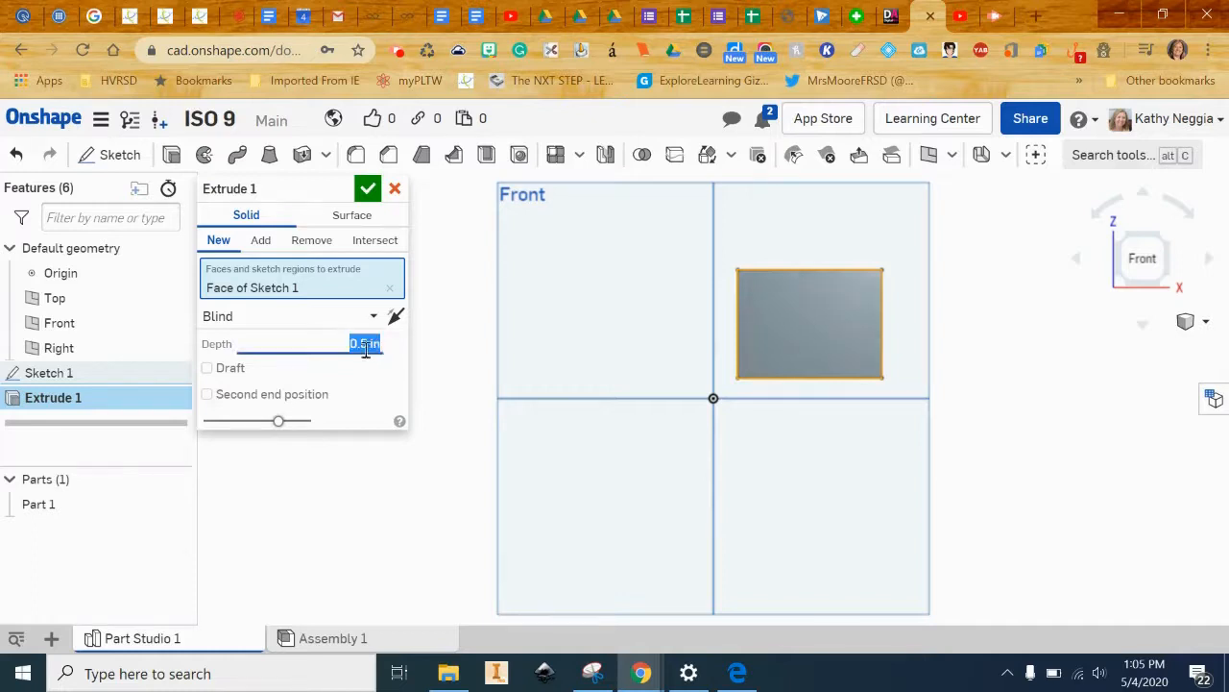
{"action": "left_click", "coordinate": [370, 191]}
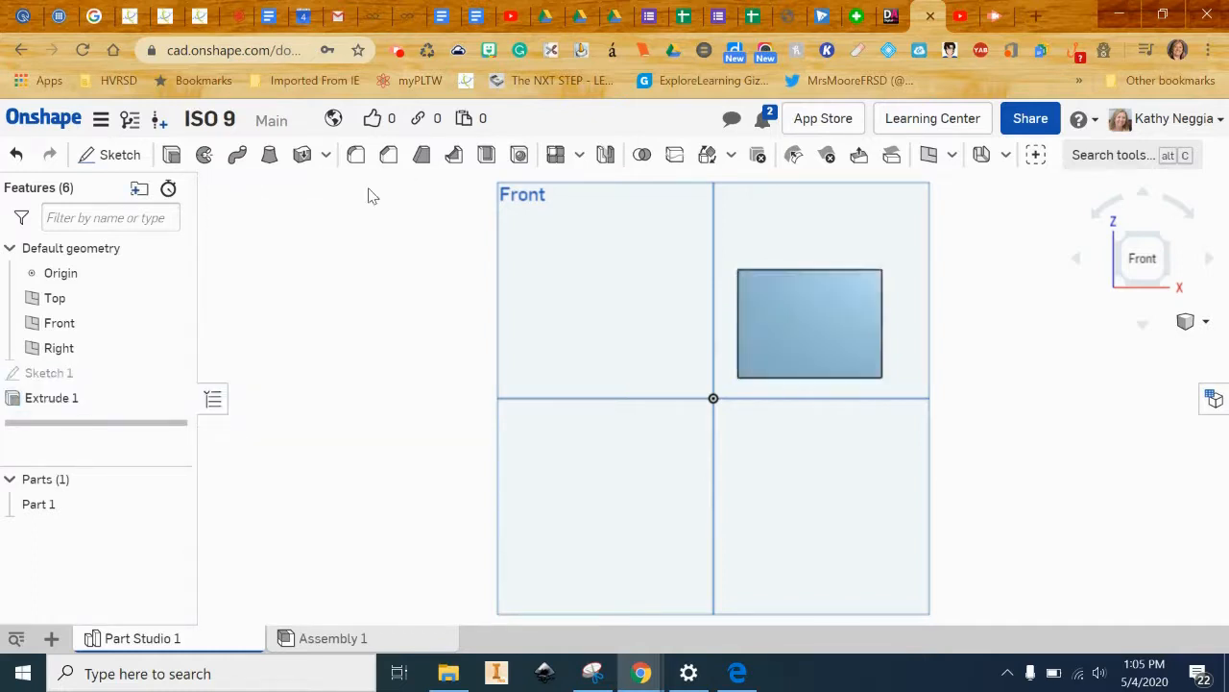
In the isometric view, start a chamfer on the short edge between the block's top and right faces, using the Two distances type
{"action": "left_click", "coordinate": [1207, 321]}
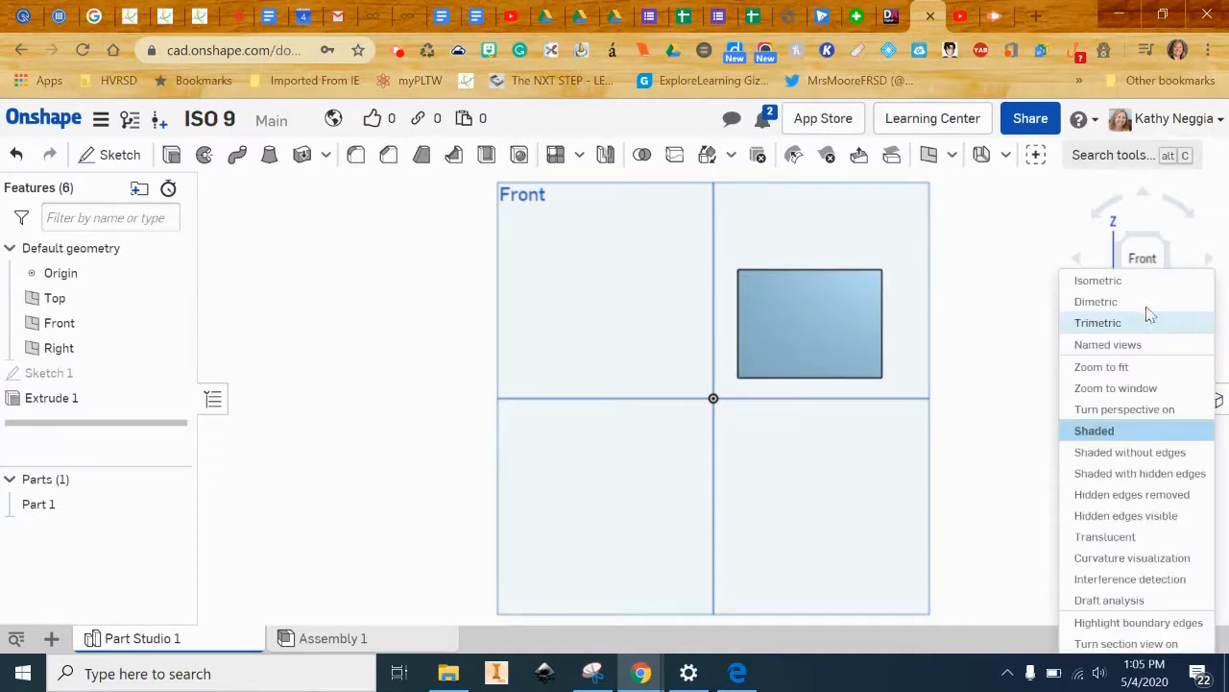
{"action": "left_click", "coordinate": [1145, 286]}
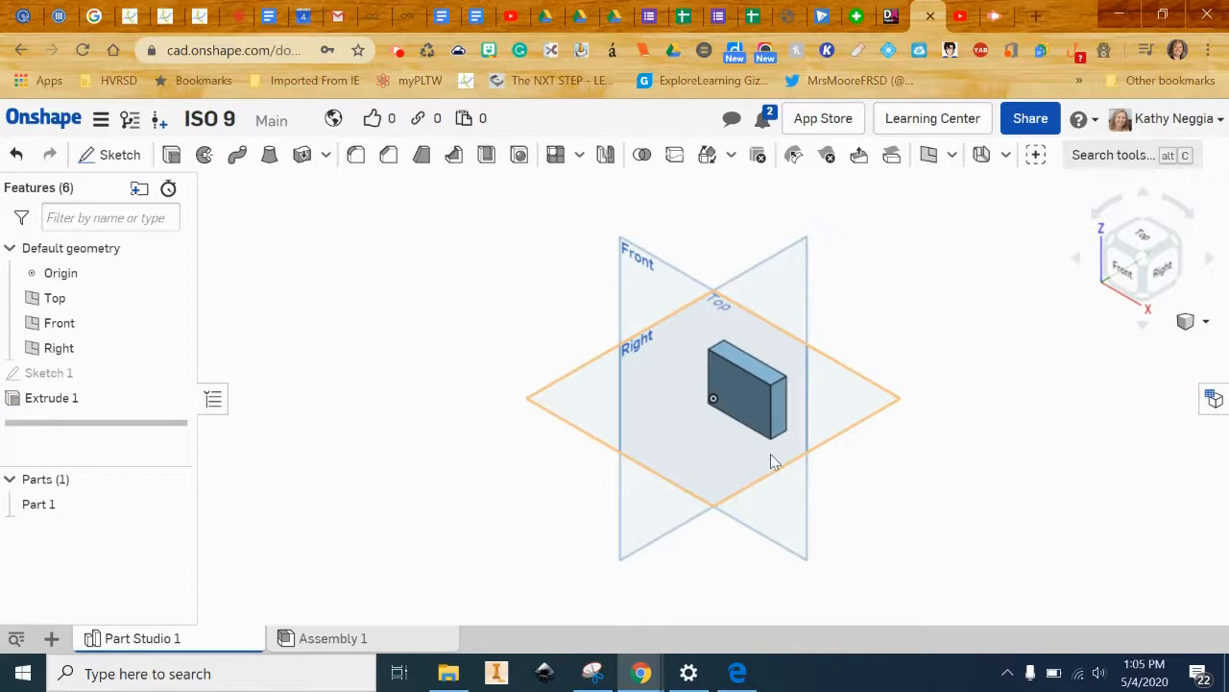
{"action": "scroll", "coordinate": [774, 462], "scroll_direction": "up", "scroll_amount": 5}
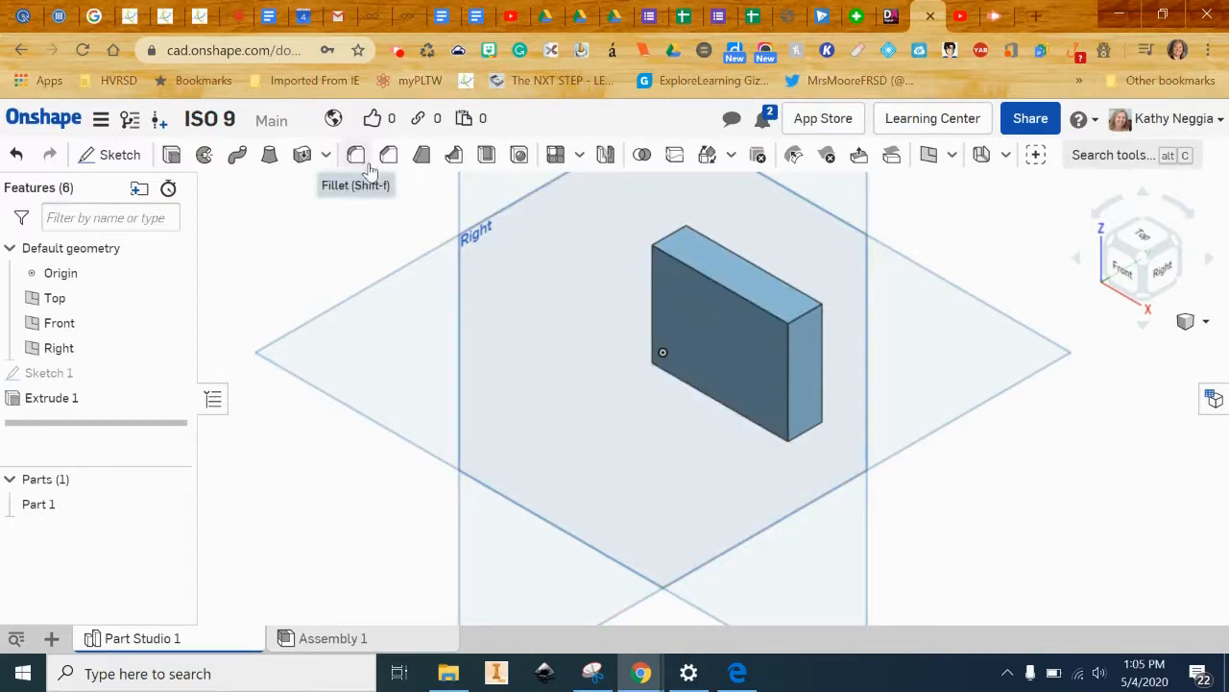
{"action": "left_click", "coordinate": [389, 156]}
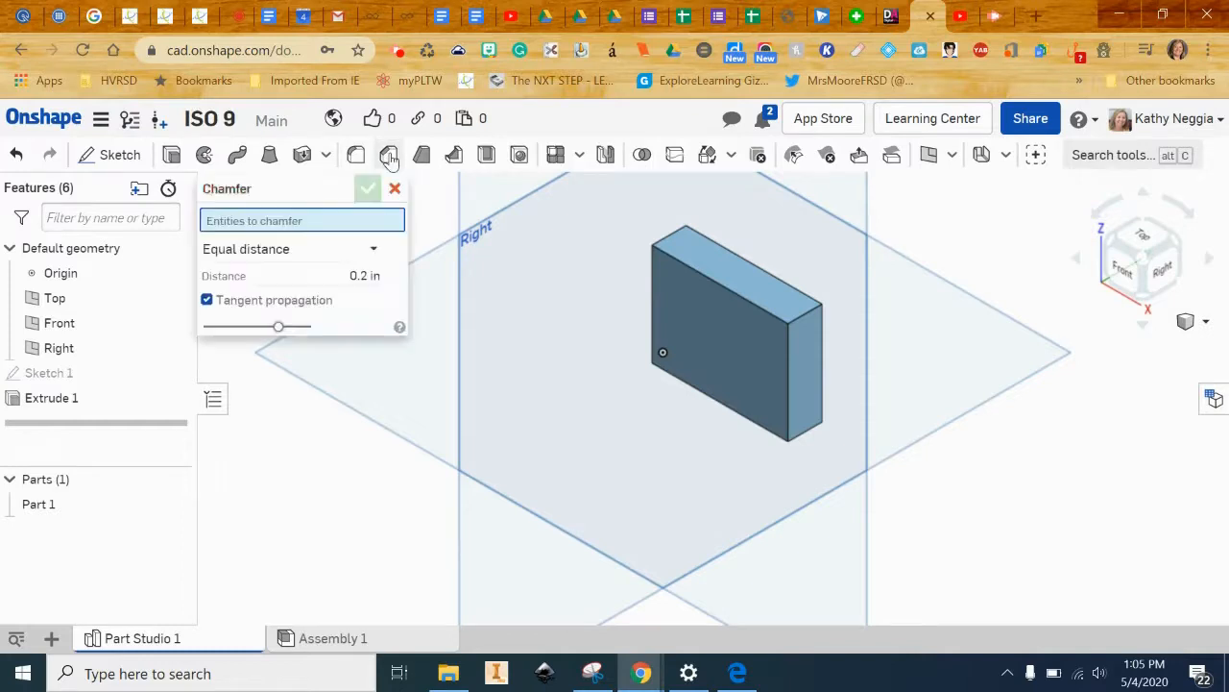
{"action": "left_click", "coordinate": [807, 314]}
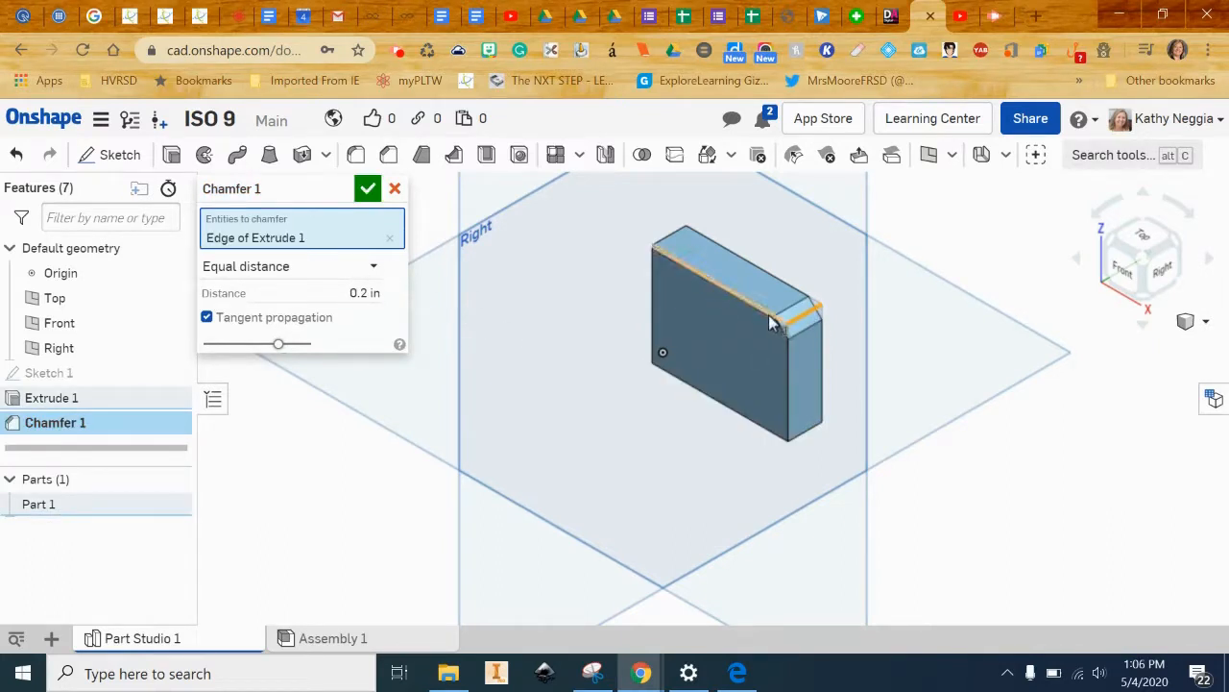
{"action": "left_click", "coordinate": [374, 266]}
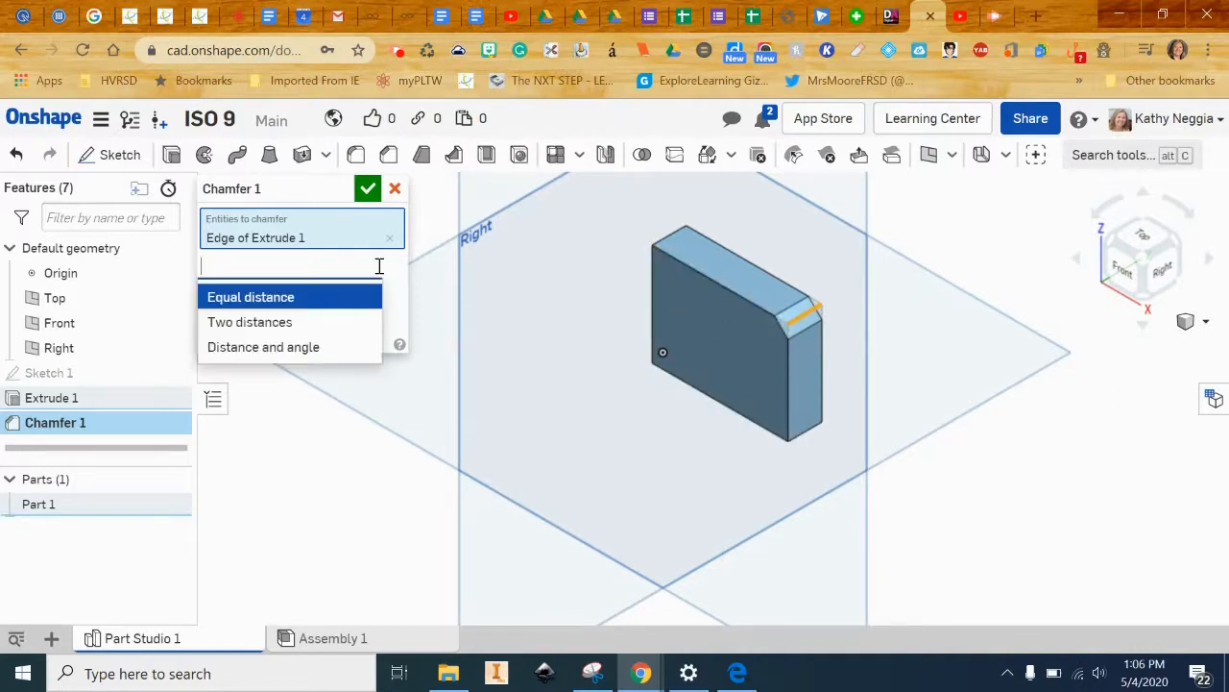
{"action": "left_click", "coordinate": [329, 323]}
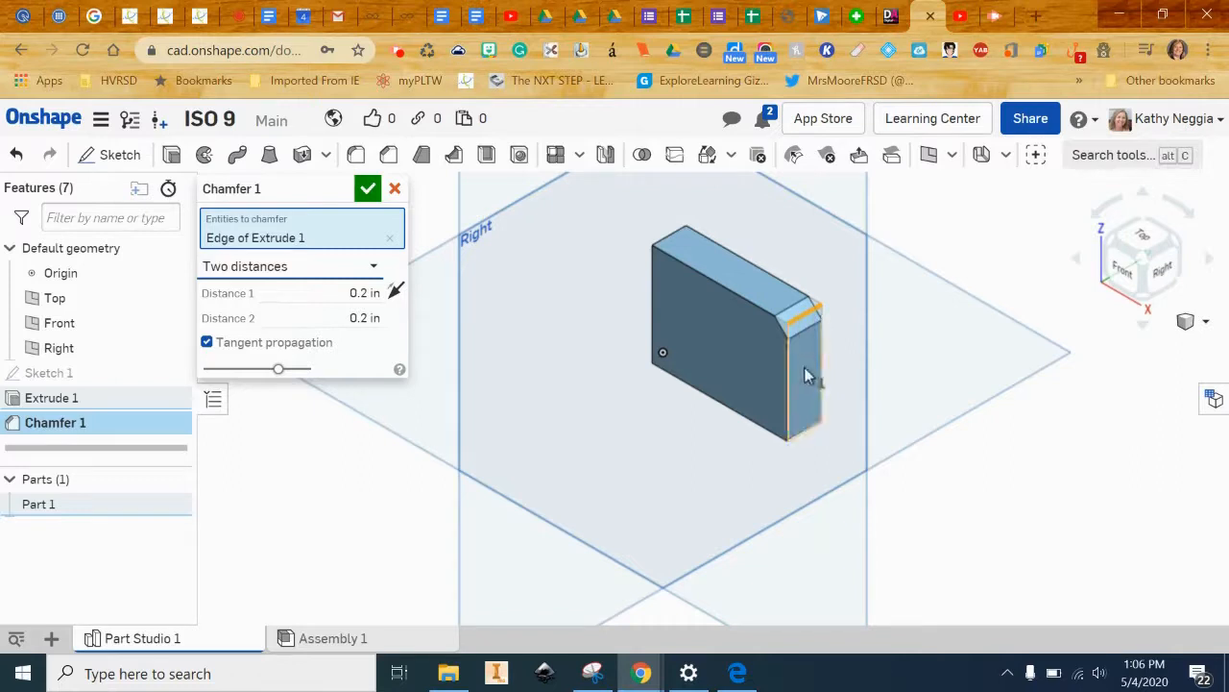
Examine object 9 in the isometric drawings PDF to work out the size of its sloped corner, and return to the model
{"action": "left_click", "coordinate": [641, 674]}
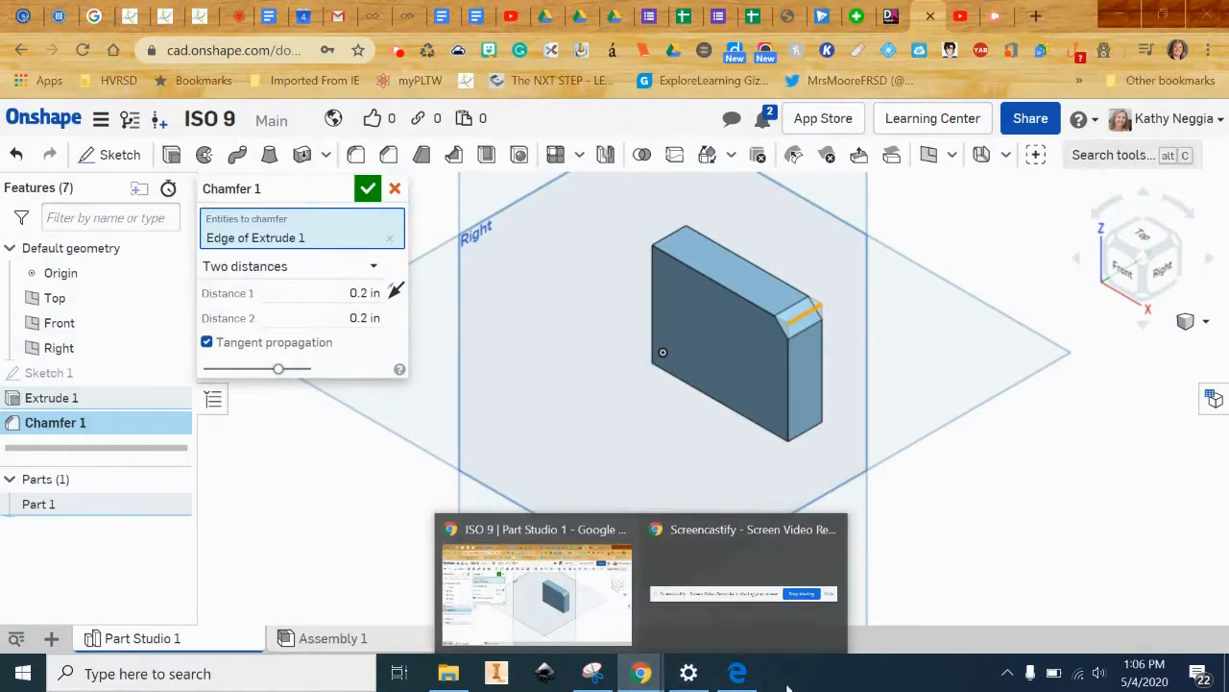
{"action": "left_click", "coordinate": [738, 673]}
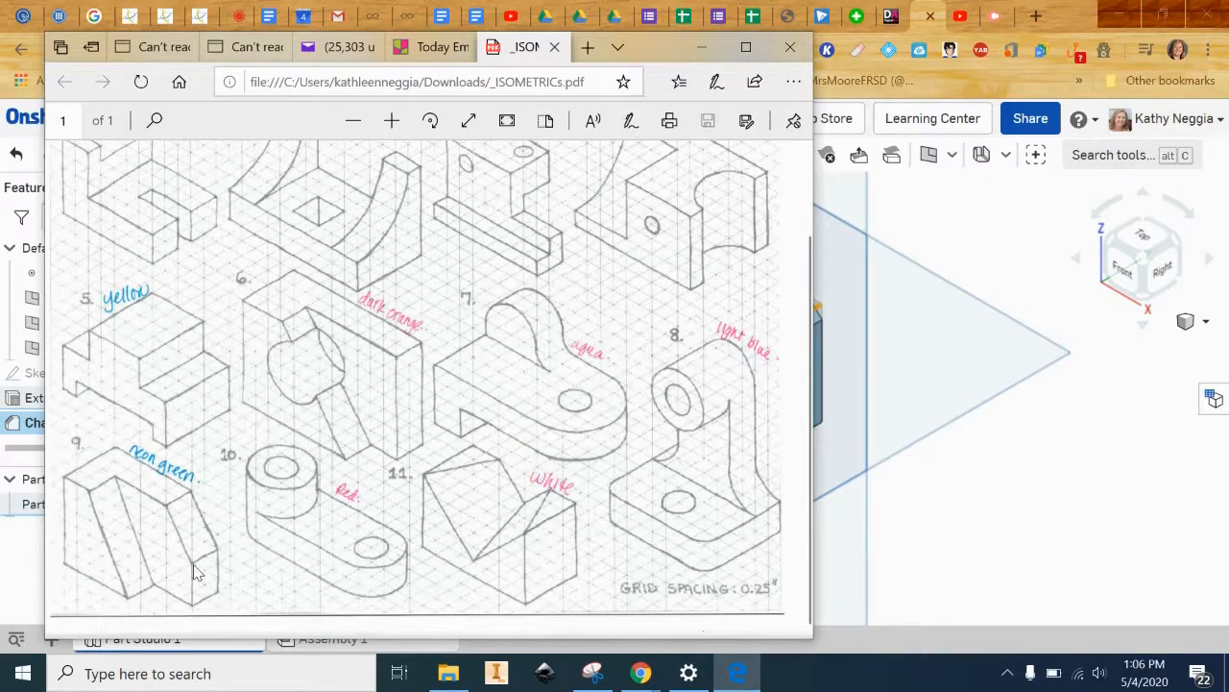
{"action": "left_click", "coordinate": [972, 253]}
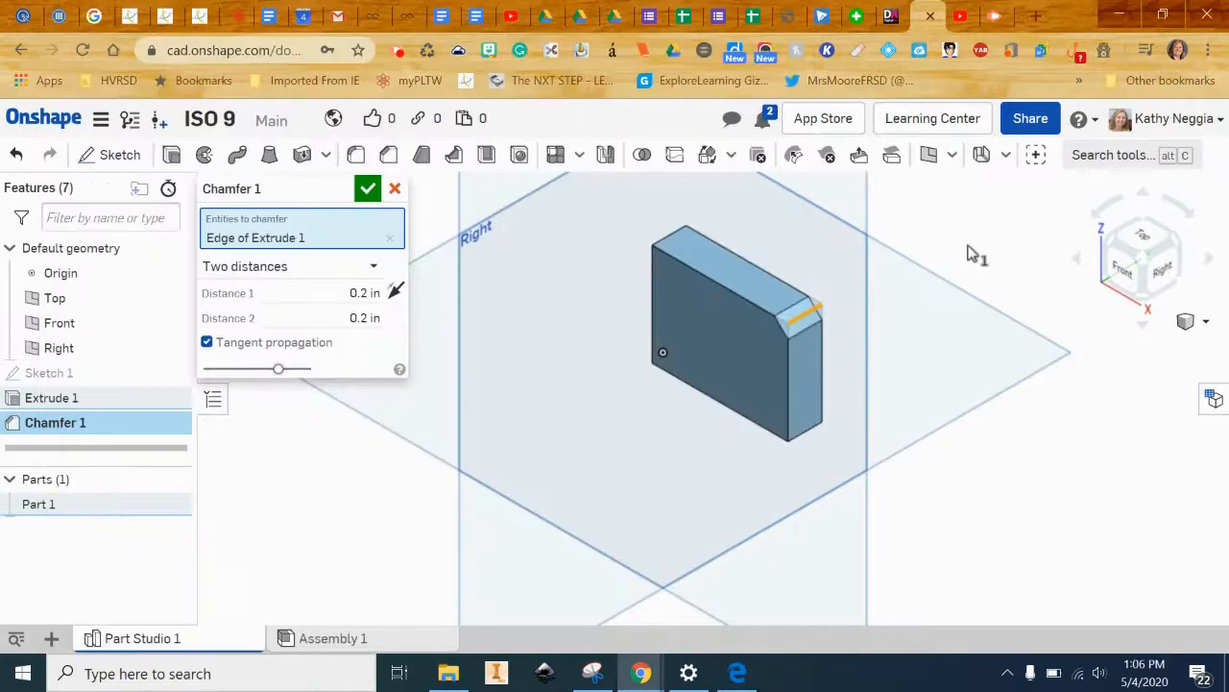
Set the chamfer's first distance to 0.5 in and second distance to 0.75 in, and apply it
{"action": "left_click", "coordinate": [363, 293]}
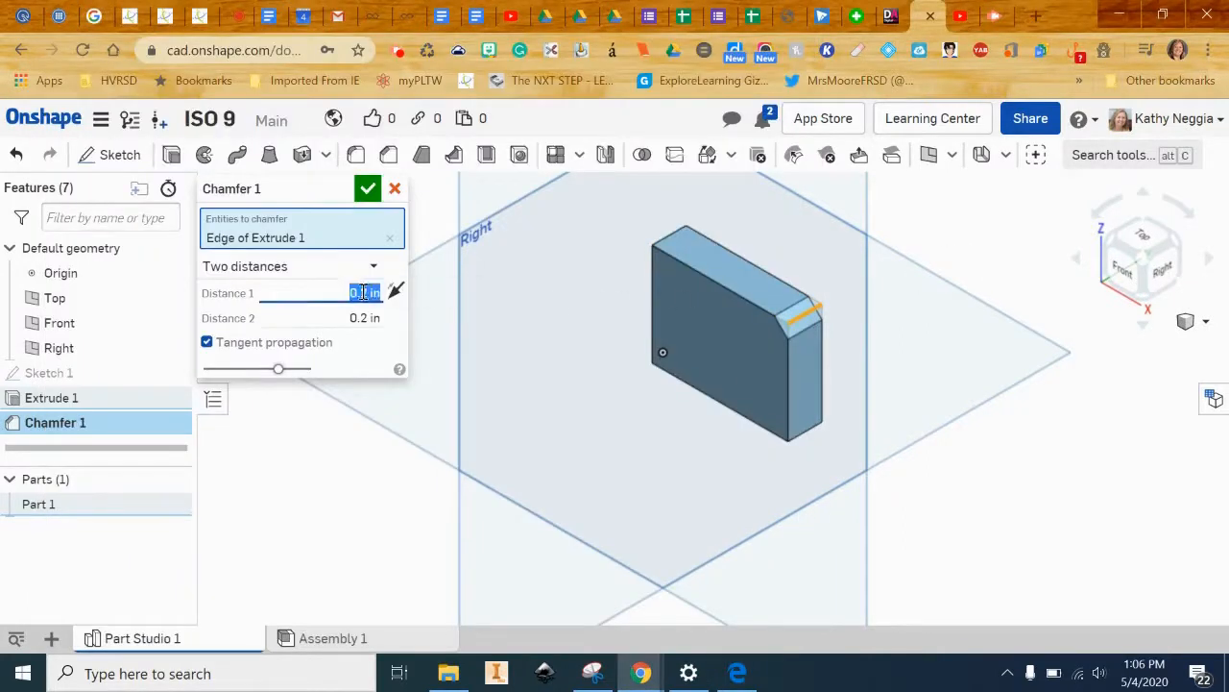
{"action": "key", "text": "BackSpace"}
{"action": "left_click", "coordinate": [364, 318]}
{"action": "key", "text": "BackSpace"}
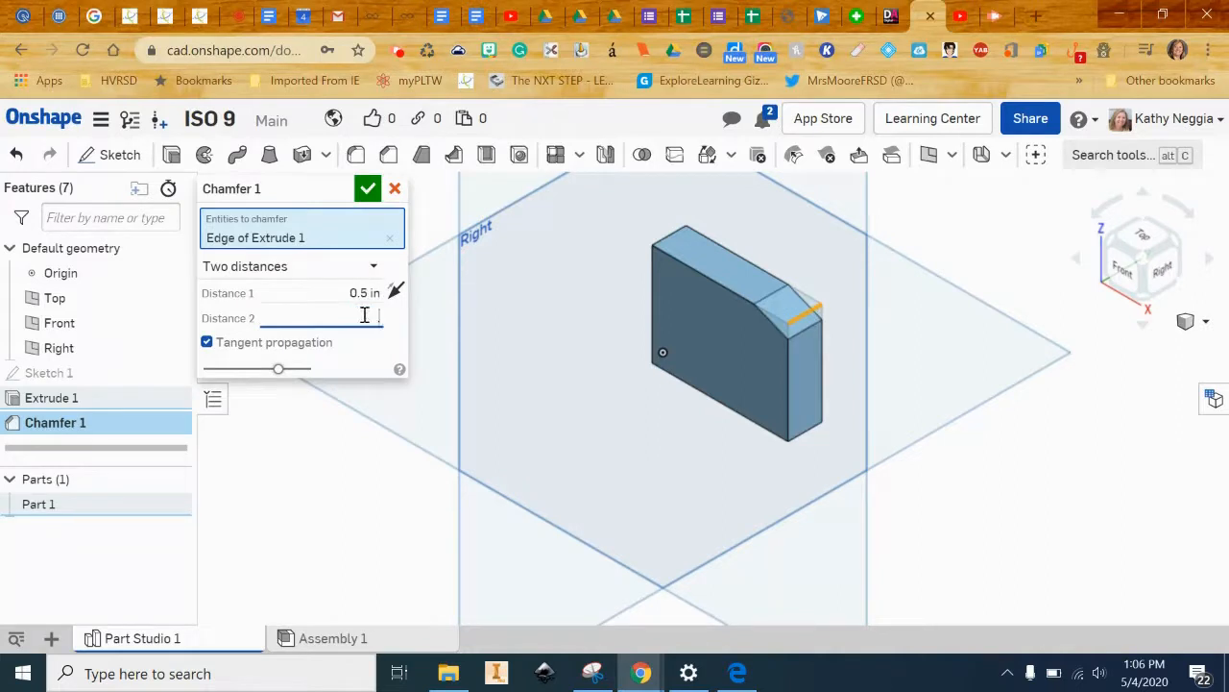
{"action": "type", "text": ".75"}
{"action": "key", "text": "Return"}
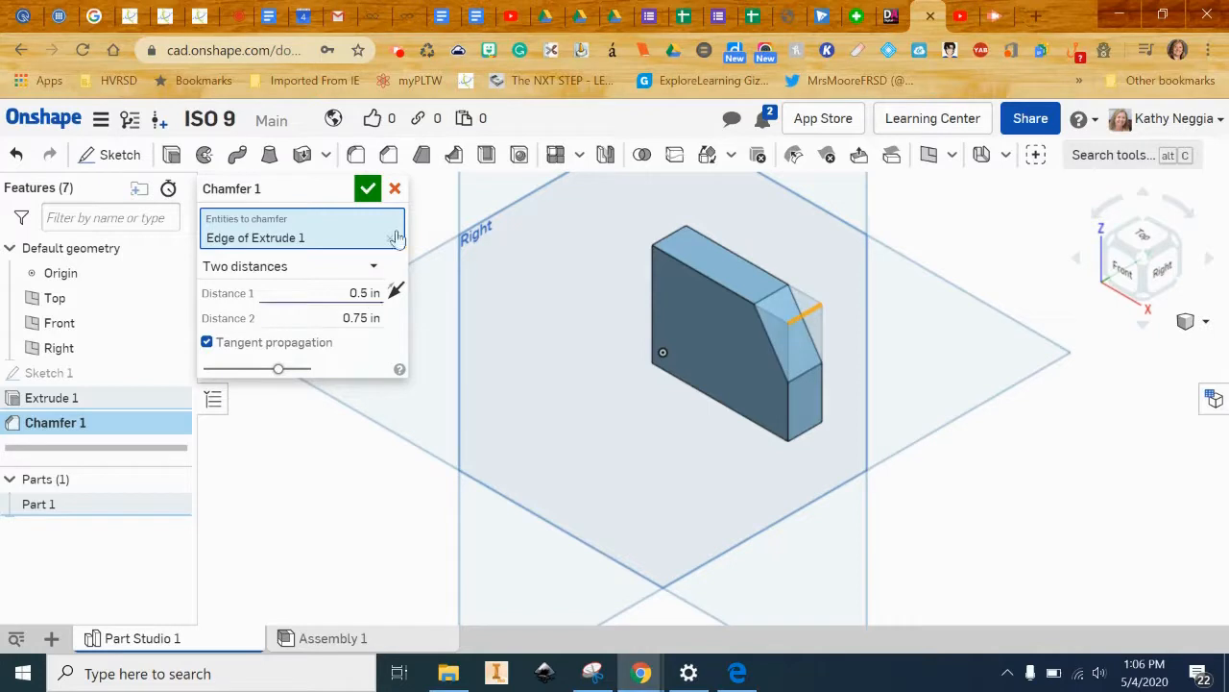
{"action": "left_click", "coordinate": [367, 188]}
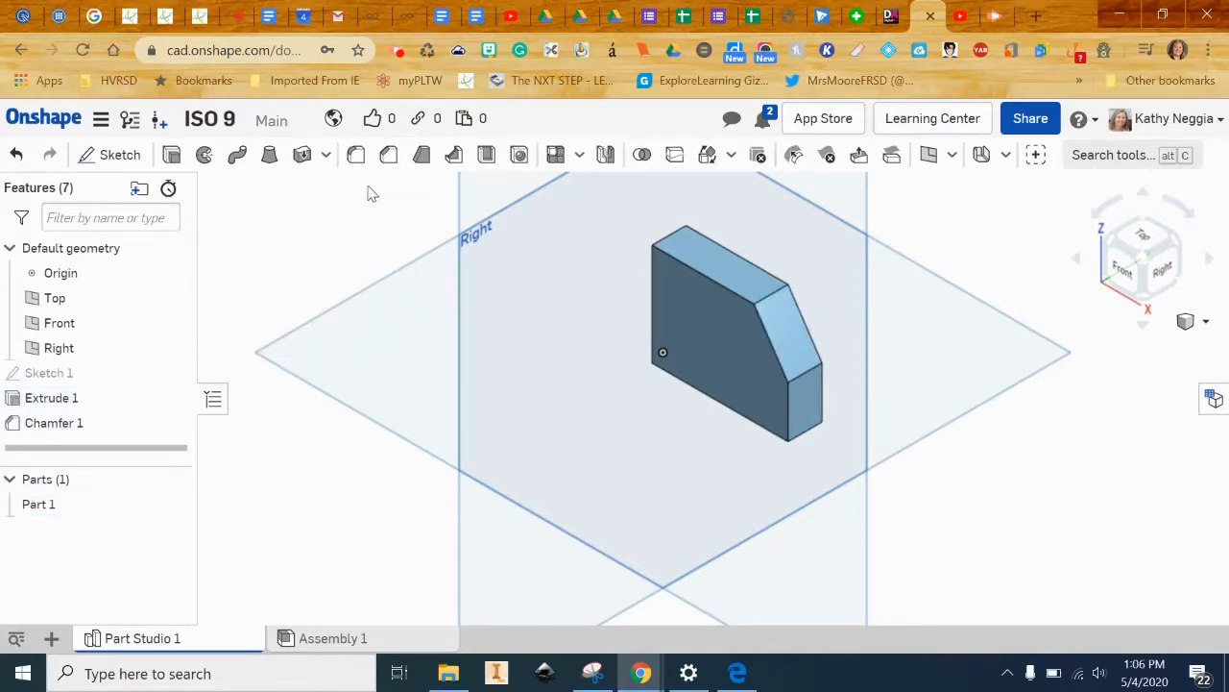
On the block's front face, sketch a full-height rectangle about 1.31 in wide, starting from the lower-left corner, with object 9 as reference
{"action": "left_click", "coordinate": [735, 674]}
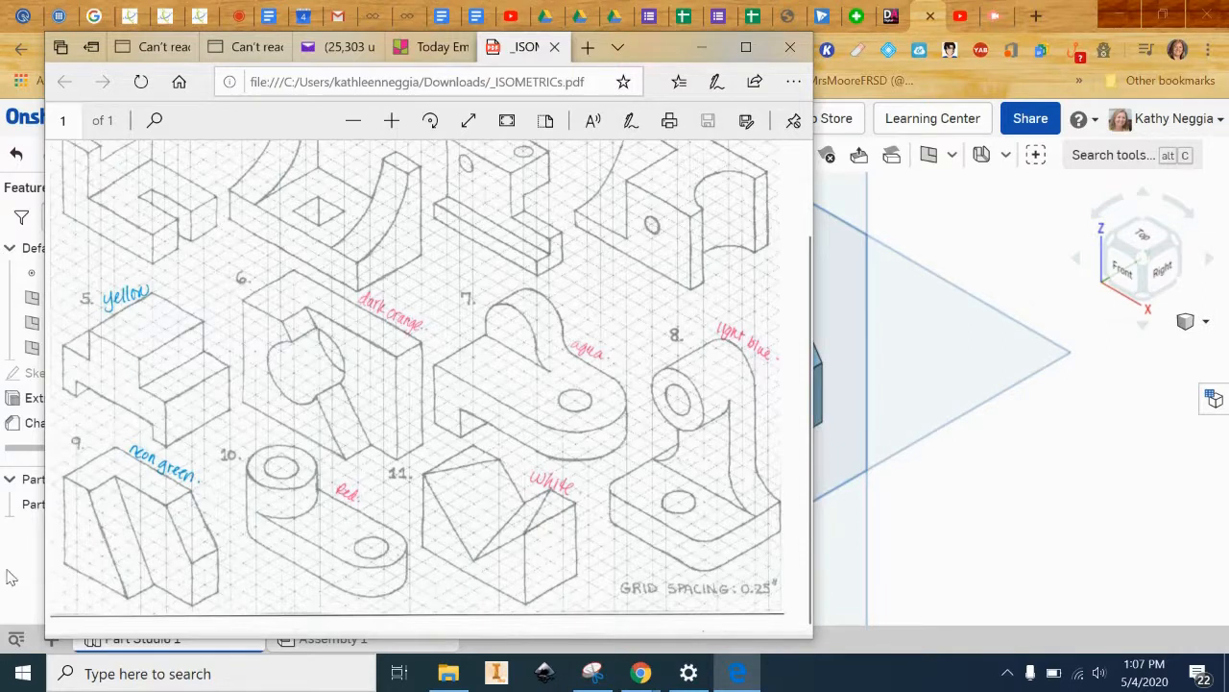
{"action": "left_click", "coordinate": [1007, 251]}
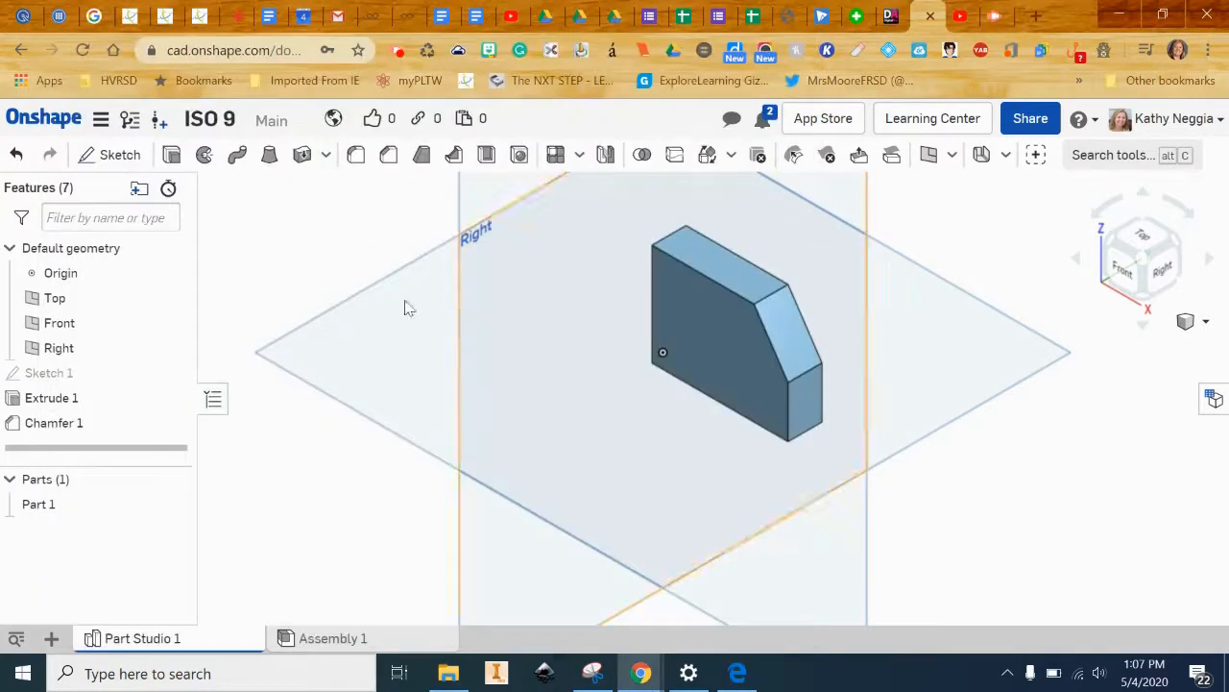
{"action": "left_click", "coordinate": [110, 156]}
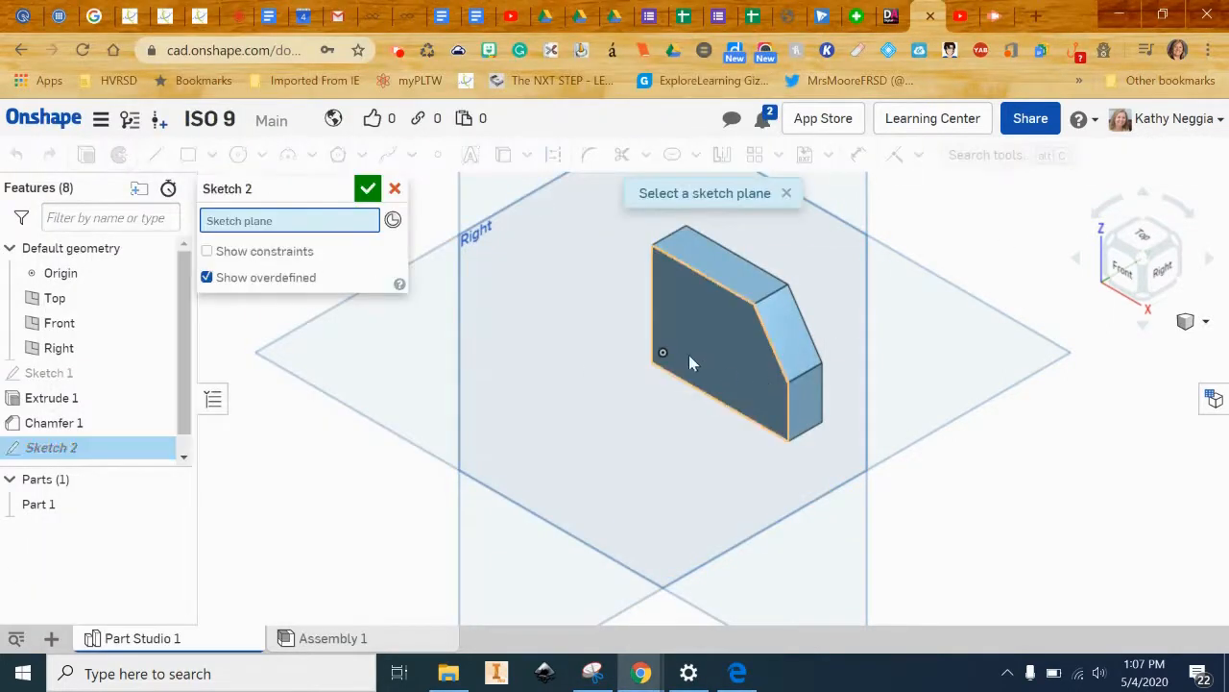
{"action": "left_click", "coordinate": [687, 351]}
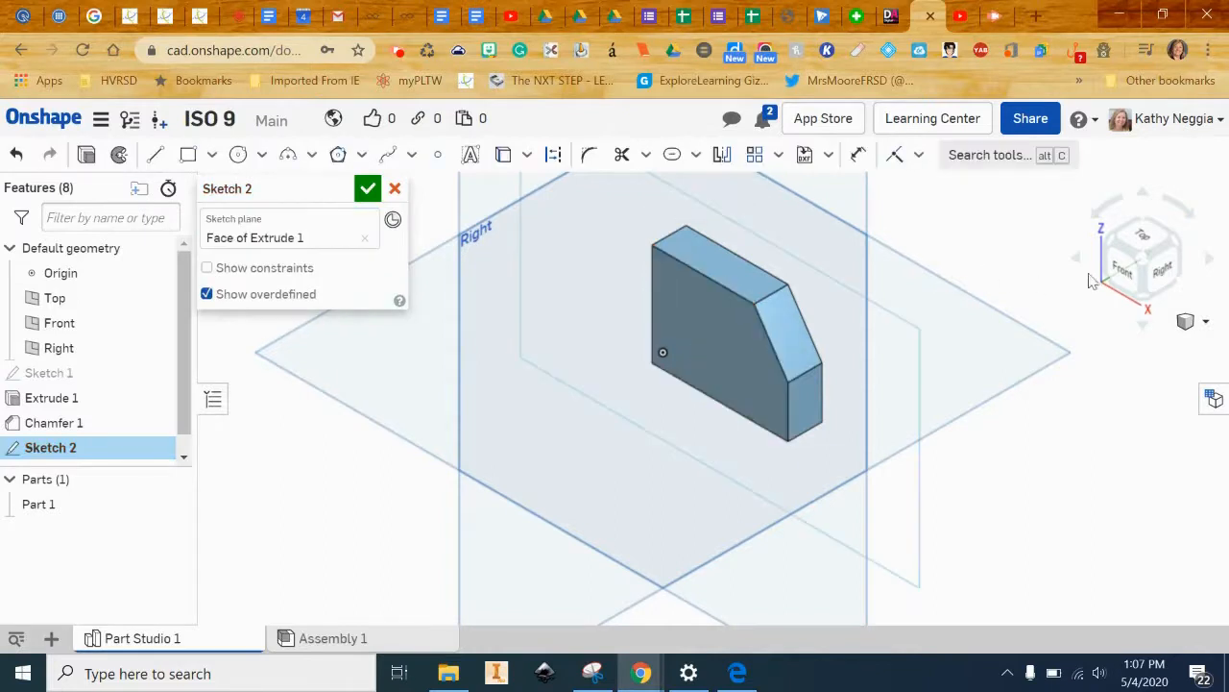
{"action": "left_click", "coordinate": [1122, 273]}
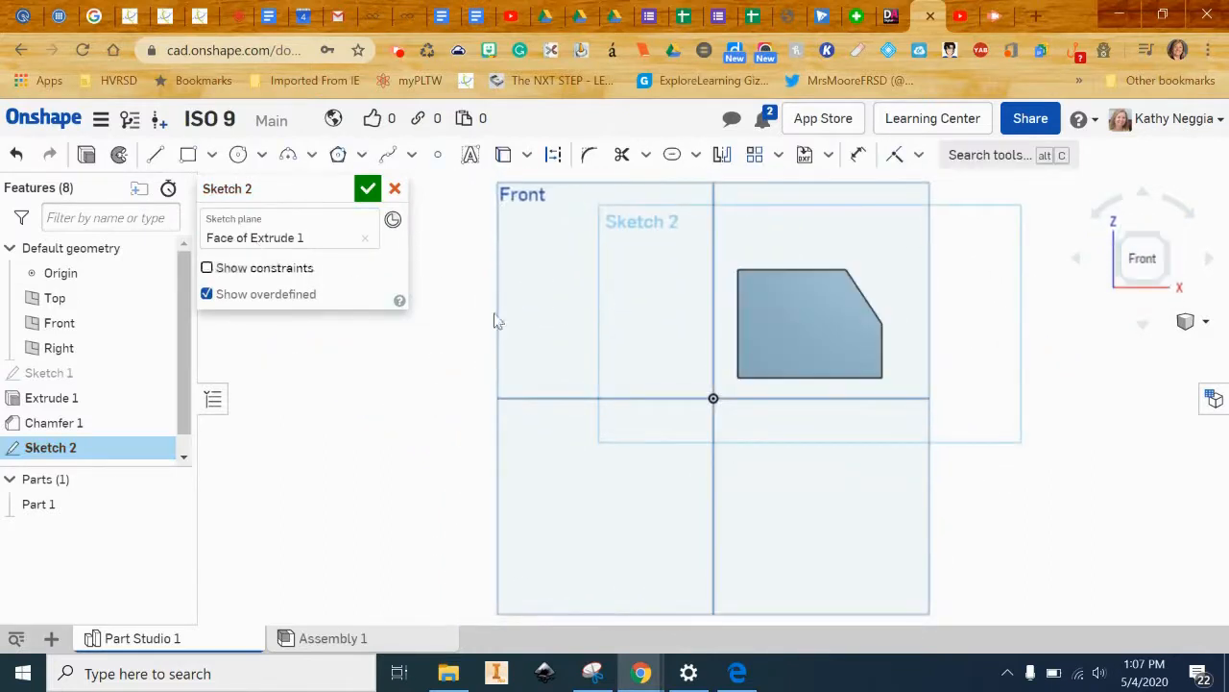
{"action": "left_click", "coordinate": [188, 155]}
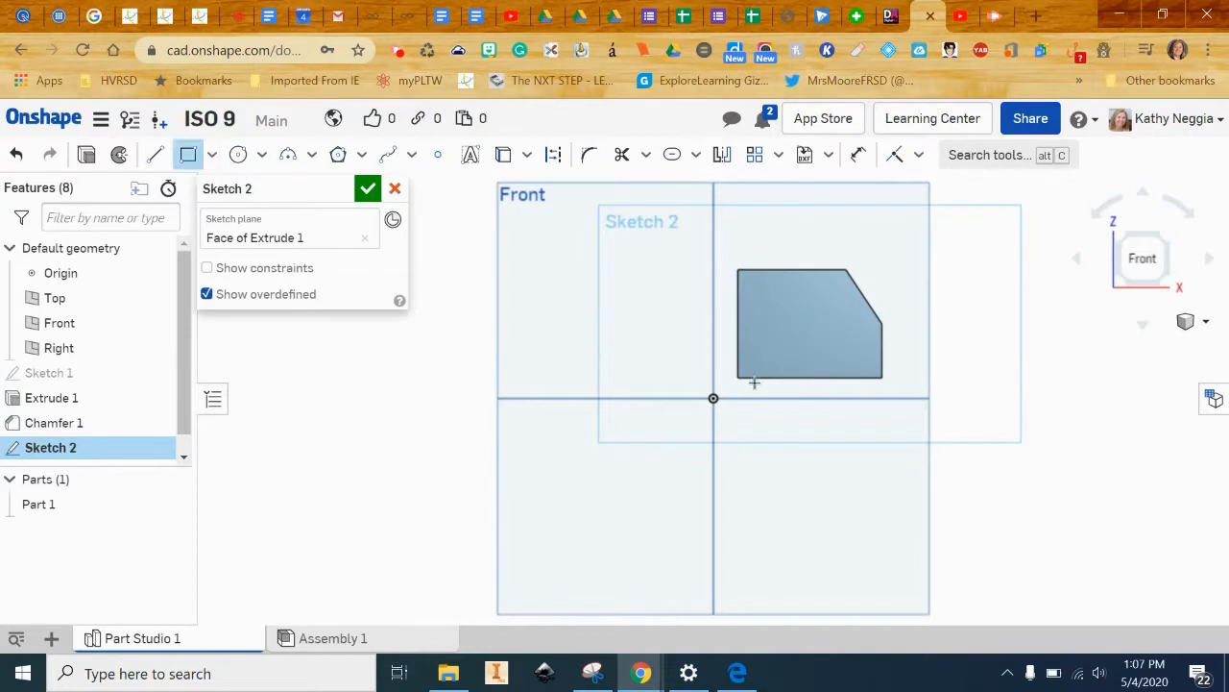
{"action": "mouse_move", "coordinate": [738, 375]}
{"action": "left_mouse_down"}
{"action": "mouse_move", "coordinate": [814, 338]}
{"action": "mouse_move", "coordinate": [832, 271]}
{"action": "left_mouse_up"}
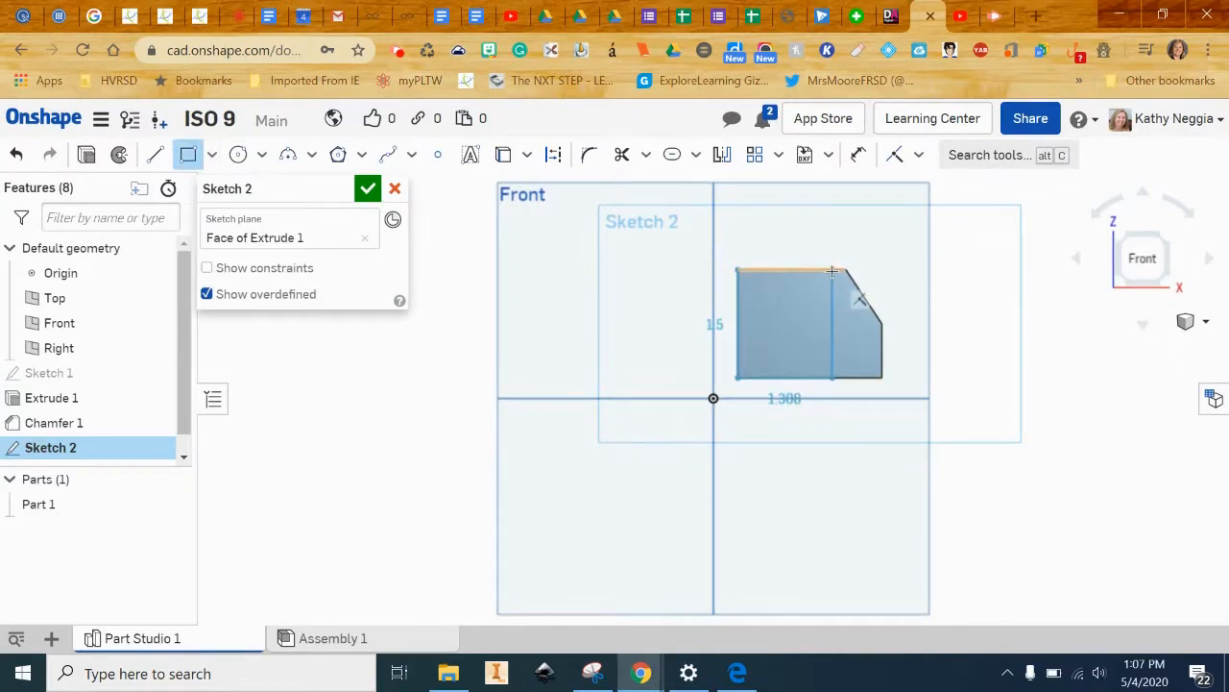
{"action": "left_click_drag", "start_coordinate": [832, 271], "coordinate": [832, 271]}
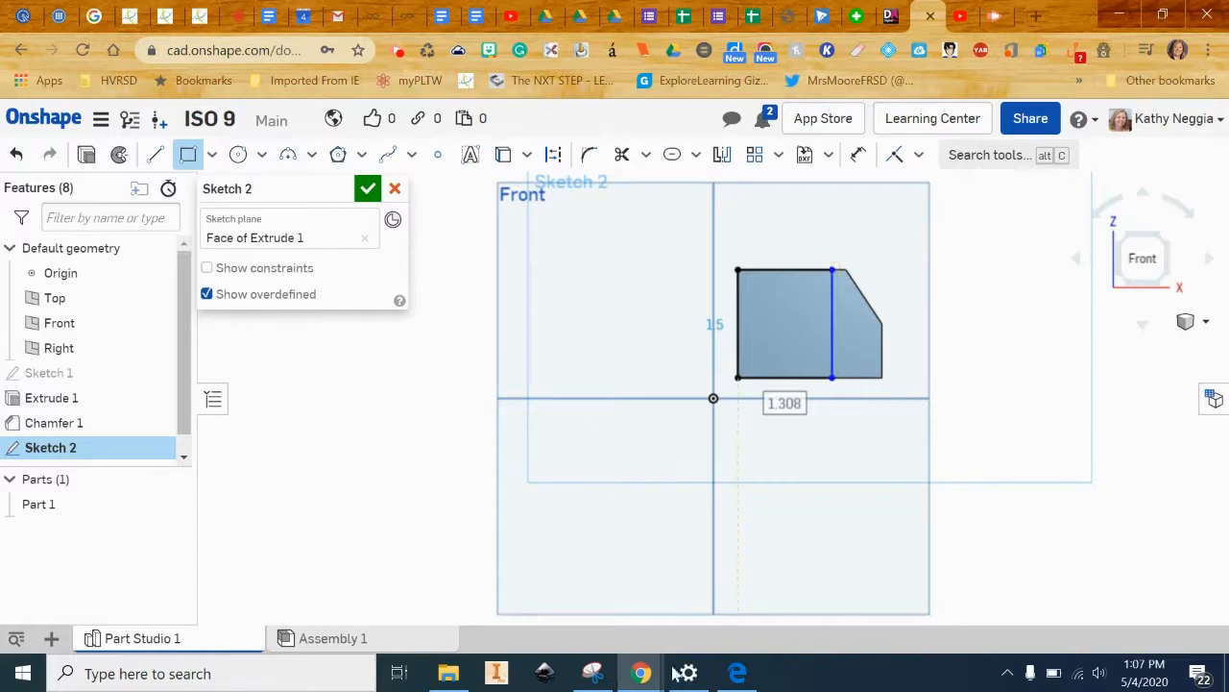
Check object 9 in the isometric drawings PDF, dimension the rectangle's width as 1.25 in, and finish the sketch
{"action": "left_click", "coordinate": [736, 672]}
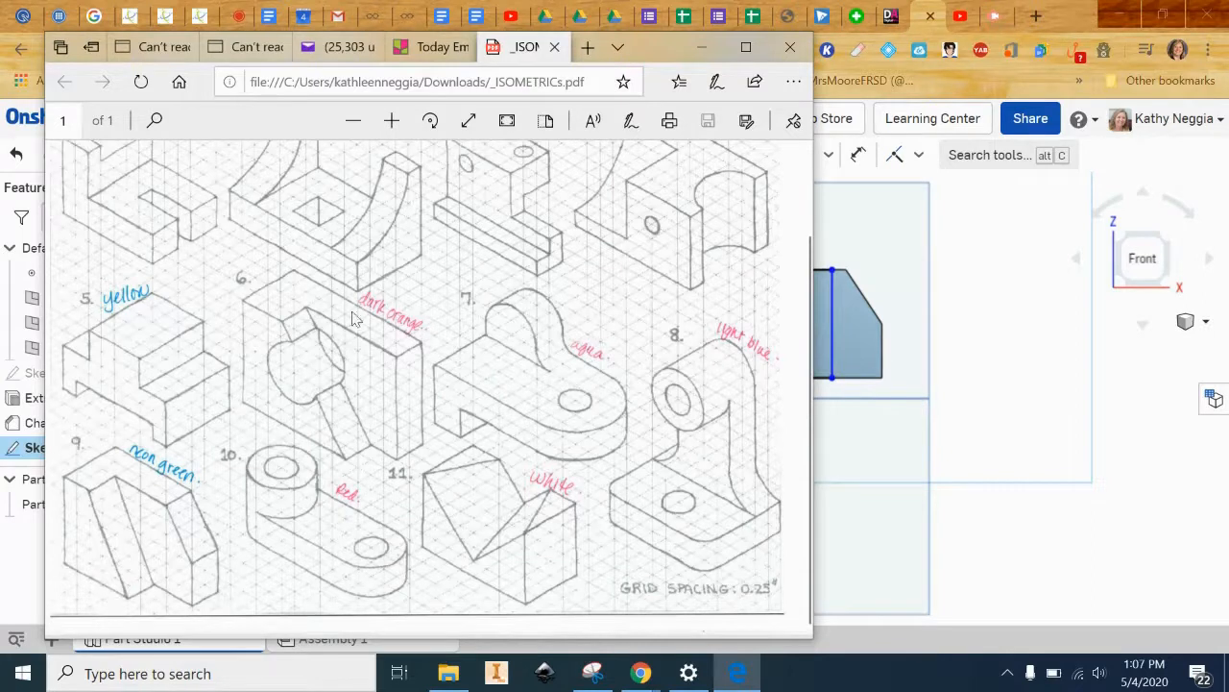
{"action": "left_click", "coordinate": [924, 219]}
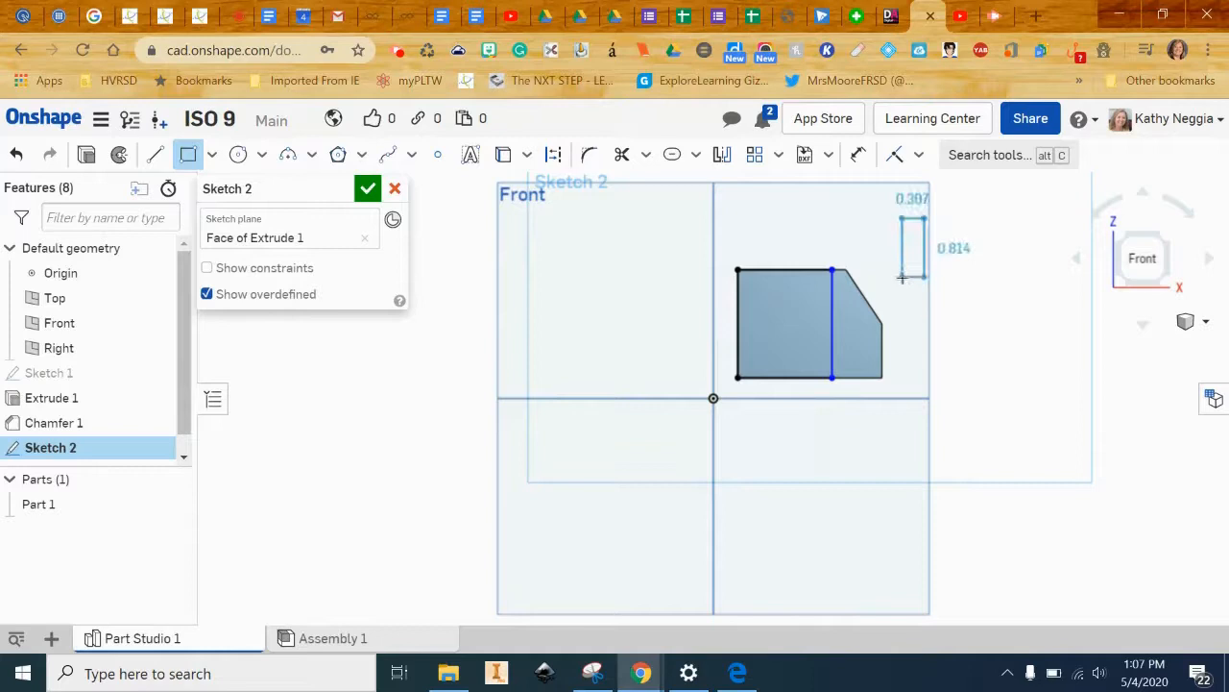
{"action": "key", "text": "Escape"}
{"action": "left_click", "coordinate": [857, 155]}
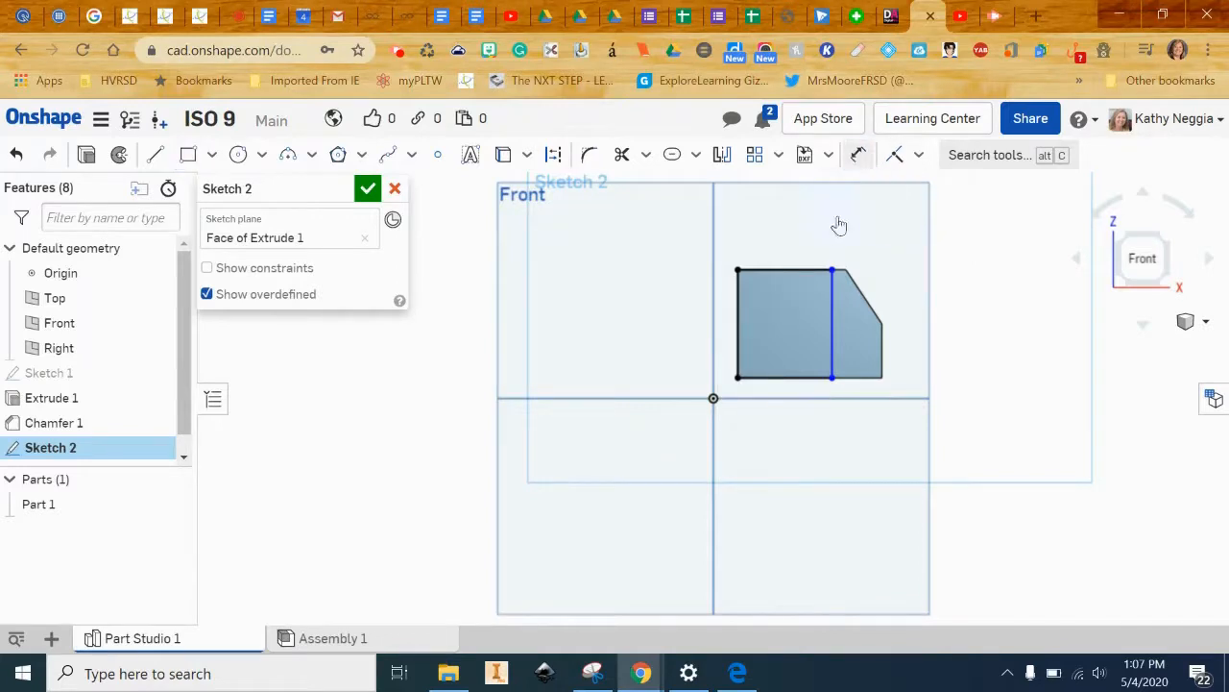
{"action": "left_click", "coordinate": [798, 378]}
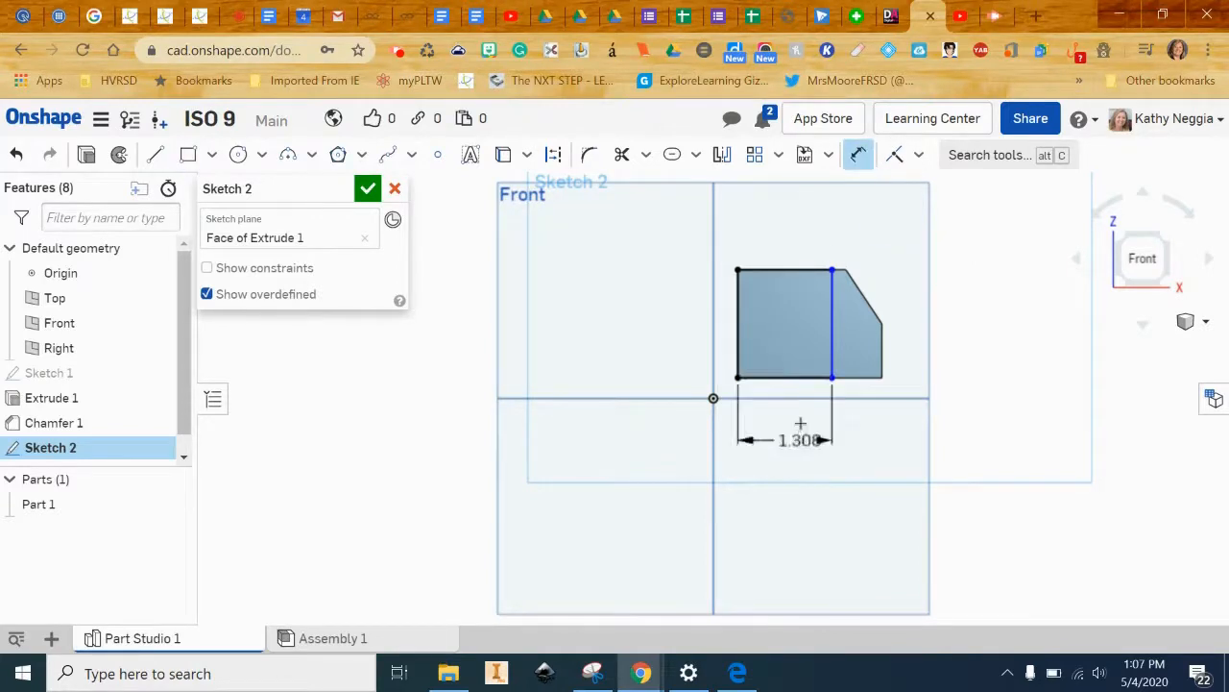
{"action": "left_click", "coordinate": [792, 444]}
{"action": "type", "text": "1.25"}
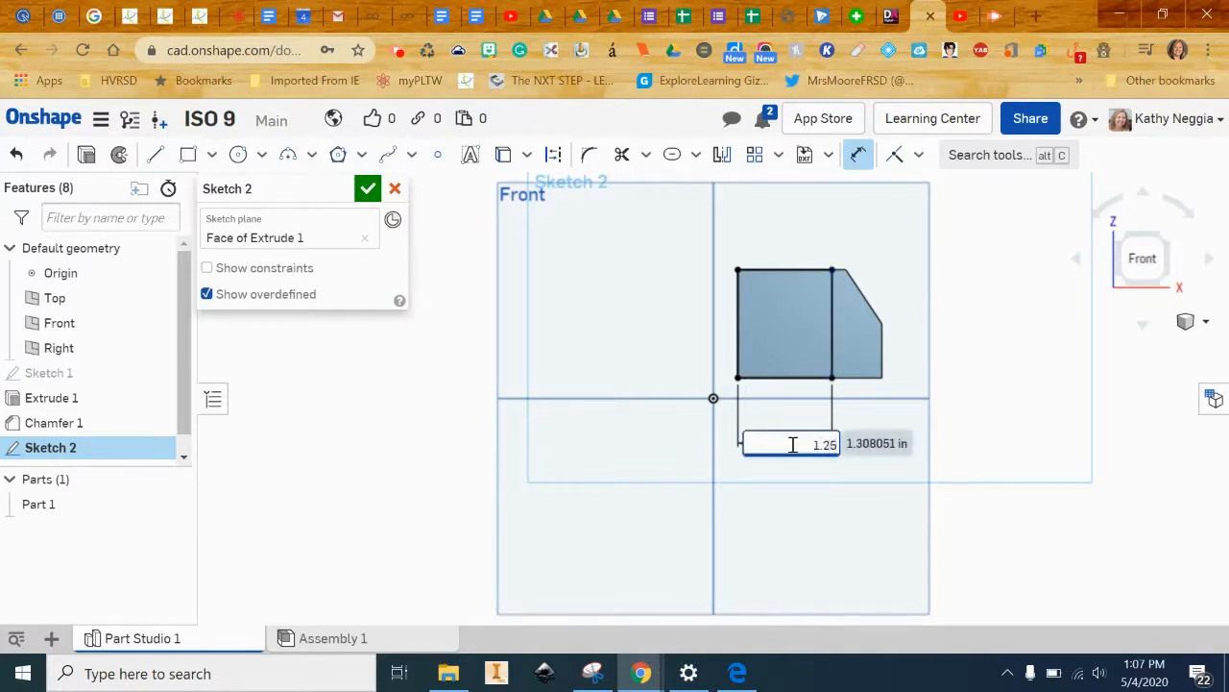
{"action": "key", "text": "Return"}
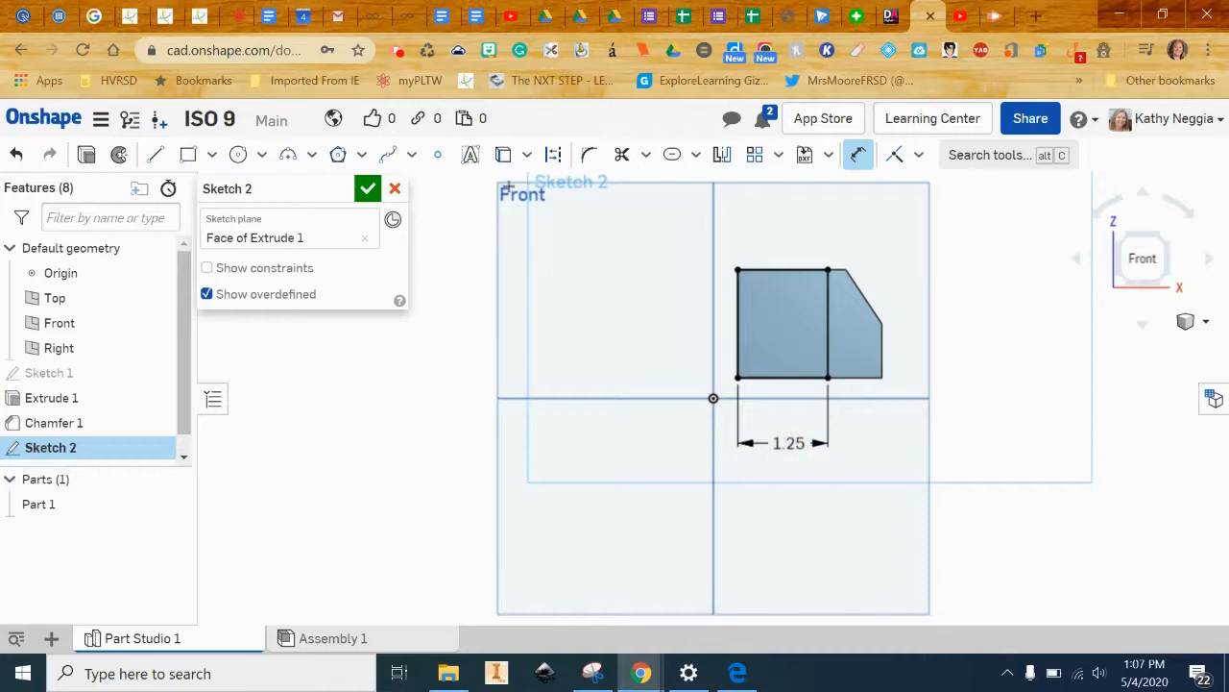
{"action": "left_click", "coordinate": [368, 189]}
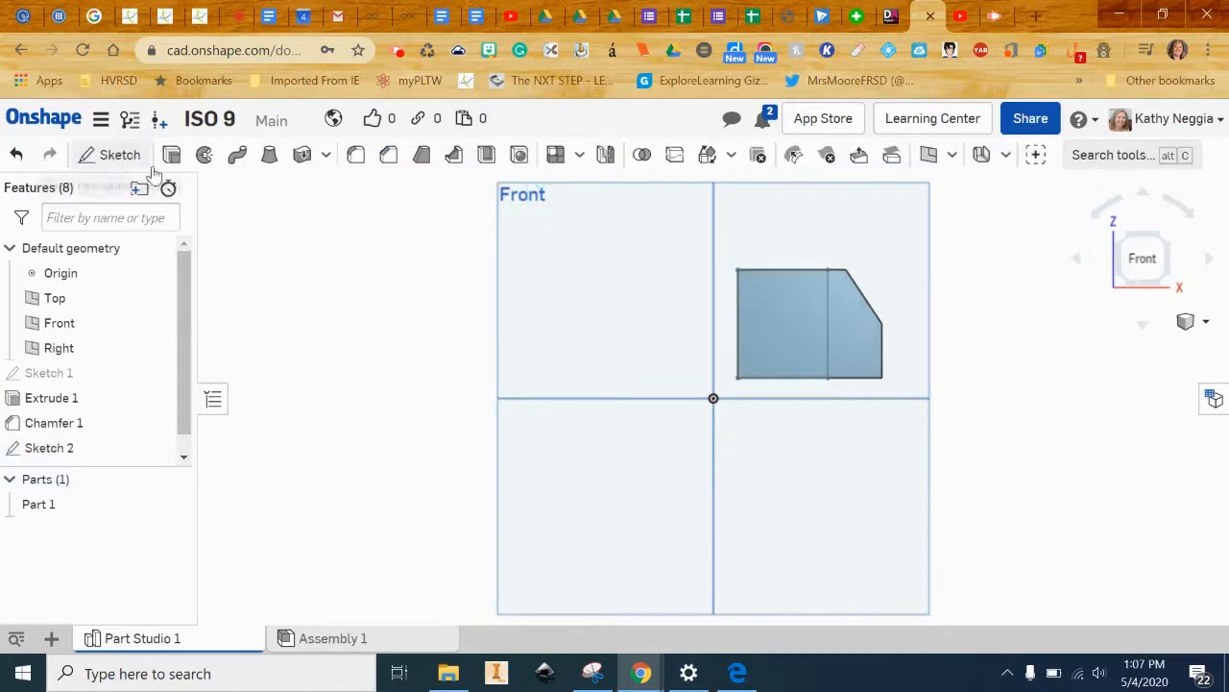
Extrude the sketched rectangle to a blind depth of 0.5 in, adding it to the part, and show the isometric view
{"action": "left_click", "coordinate": [791, 328]}
{"action": "left_click", "coordinate": [366, 343]}
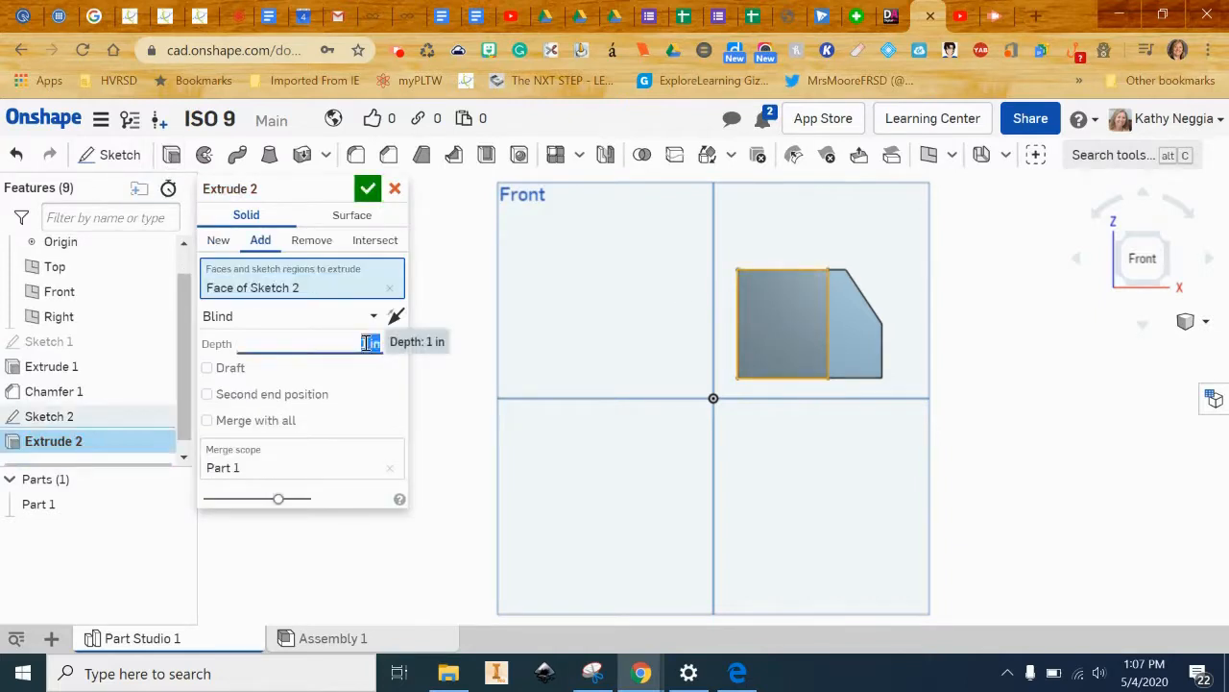
{"action": "type", "text": ".5"}
{"action": "key", "text": "Return"}
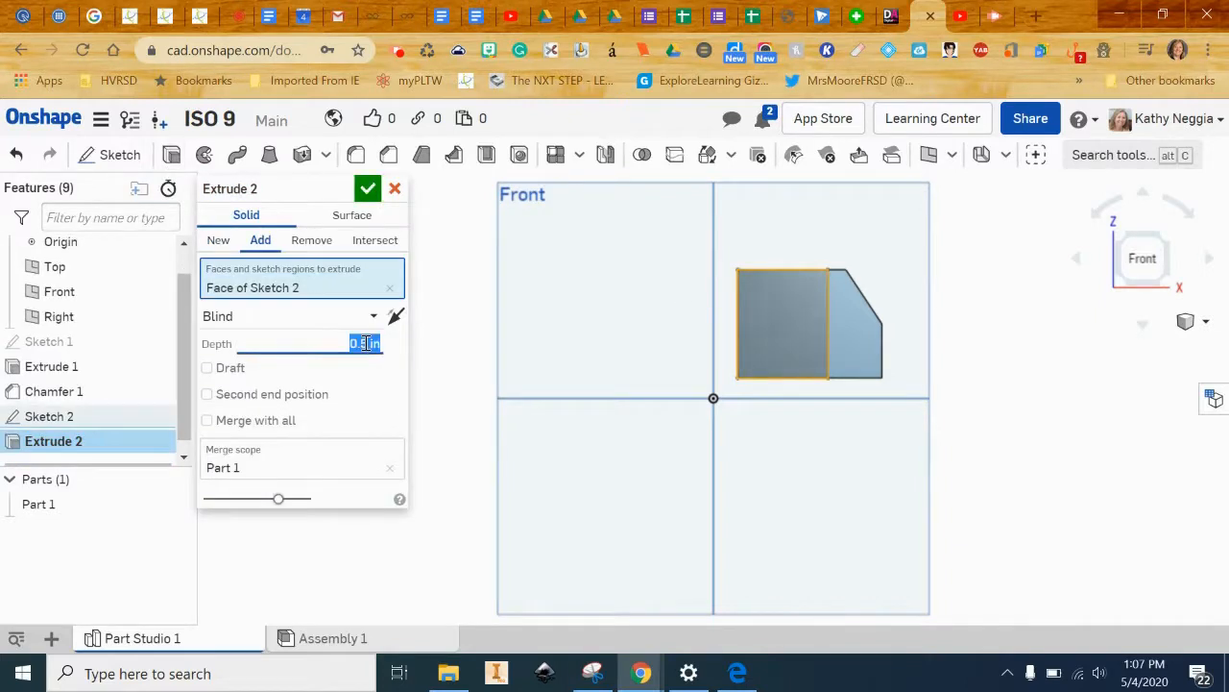
{"action": "left_click", "coordinate": [368, 189]}
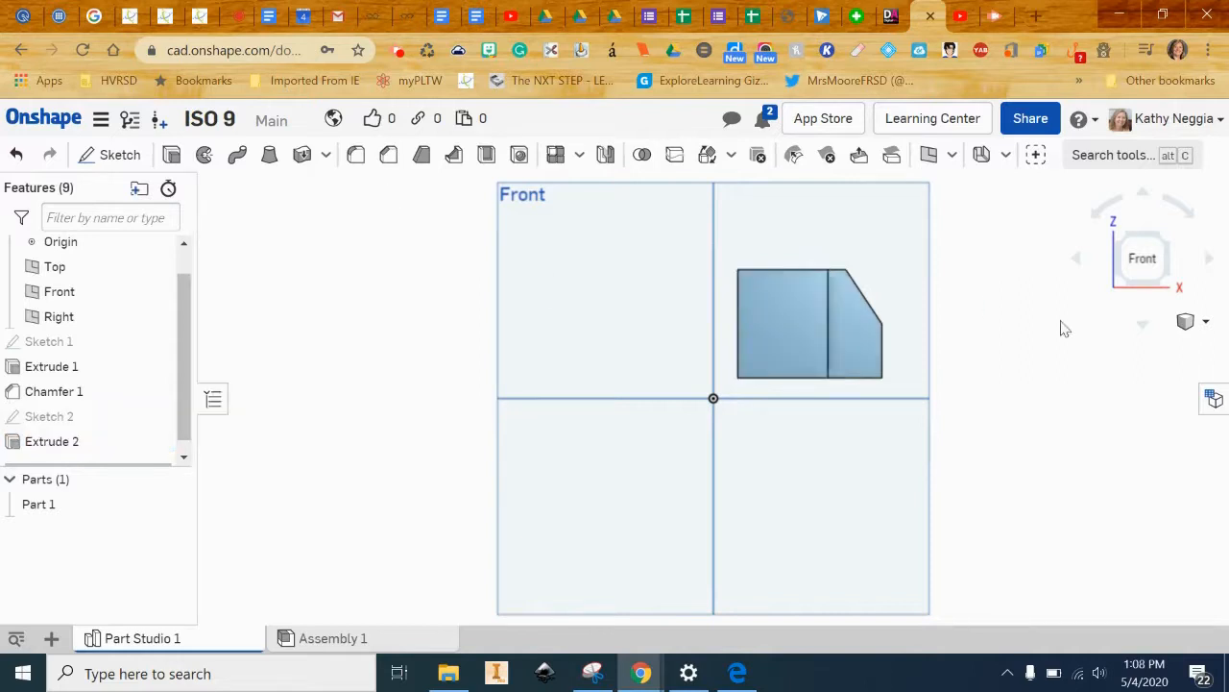
{"action": "left_click", "coordinate": [1191, 322]}
{"action": "left_click", "coordinate": [1112, 279]}
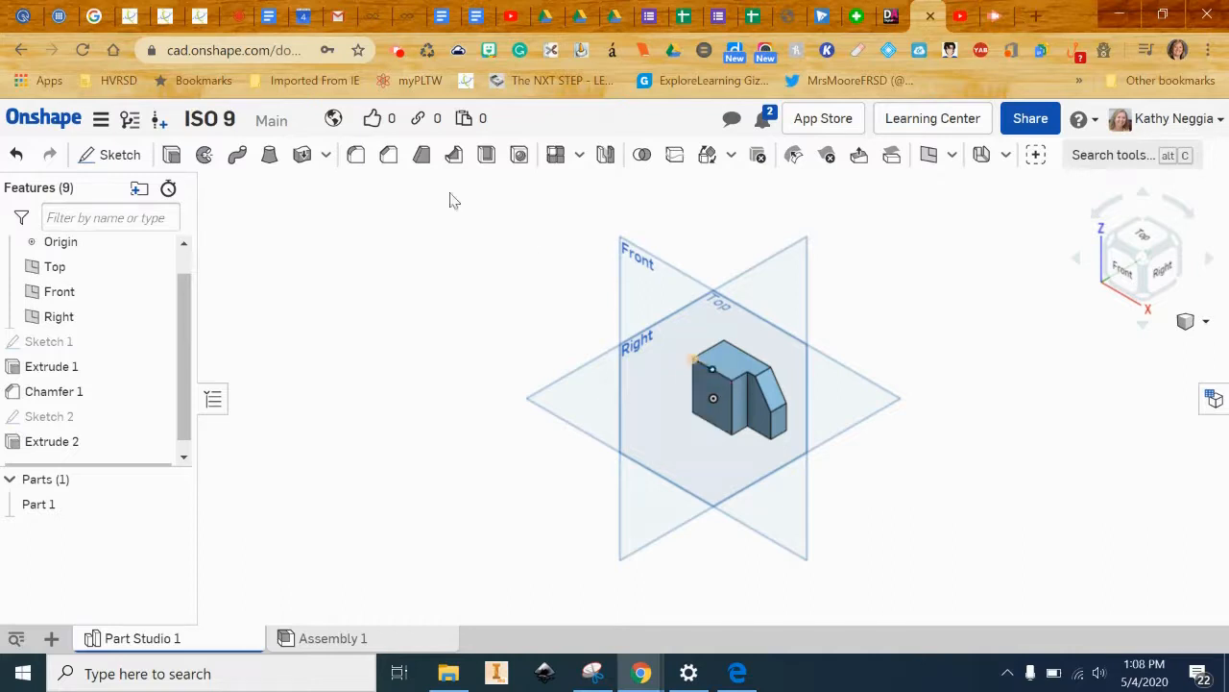
{"action": "left_click", "coordinate": [421, 159]}
{"action": "scroll", "coordinate": [737, 387], "scroll_direction": "up", "scroll_amount": 2}
{"action": "scroll", "coordinate": [737, 386], "scroll_direction": "up", "scroll_amount": 3}
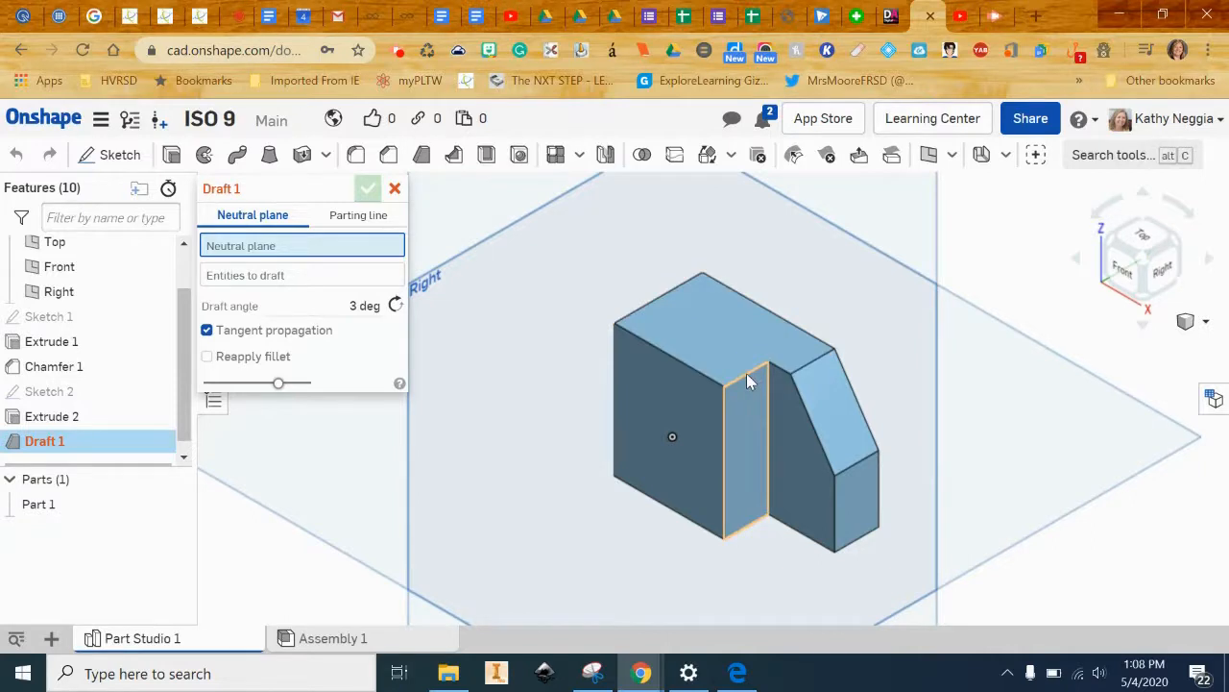
{"action": "left_click", "coordinate": [395, 188]}
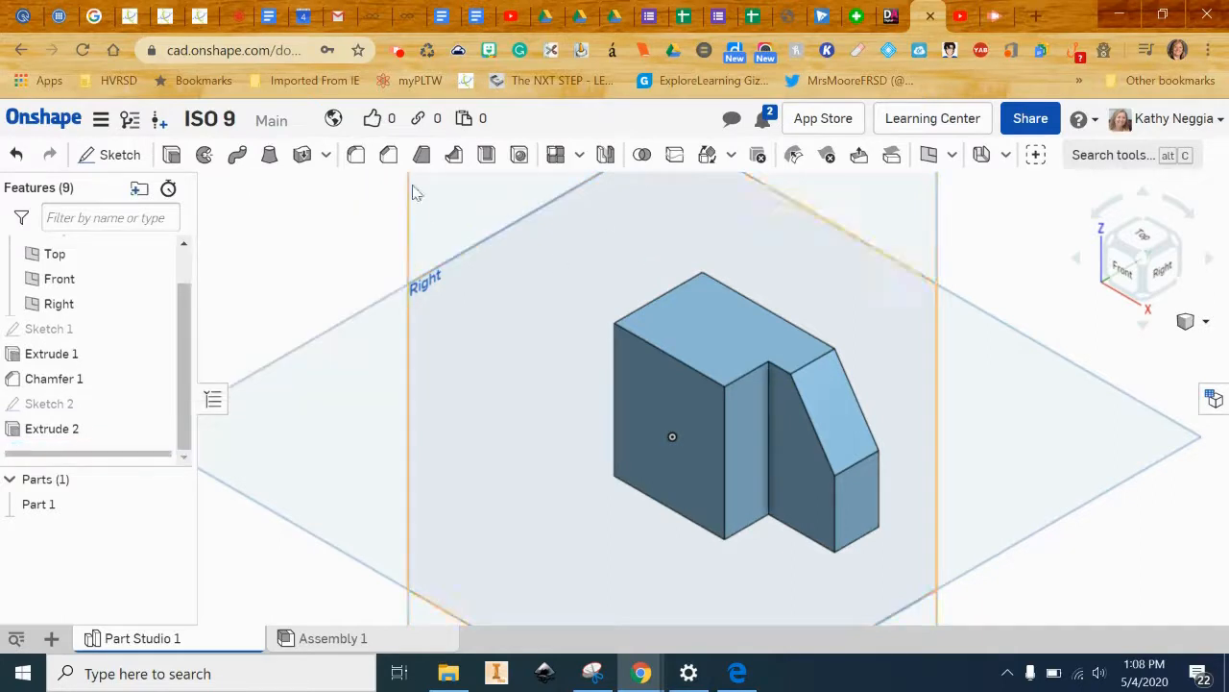
Chamfer the short top edge at the right end of the added block using Two distances, 0.75 in and 1.5 in
{"action": "left_click", "coordinate": [389, 156]}
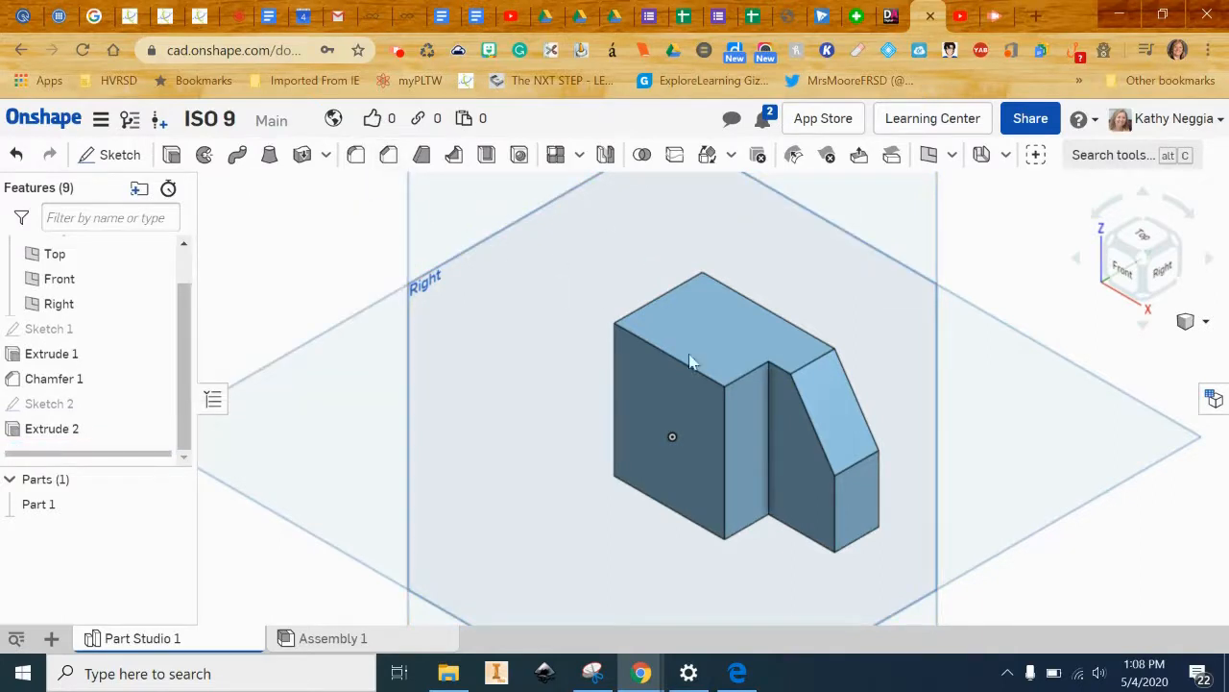
{"action": "left_click", "coordinate": [744, 376]}
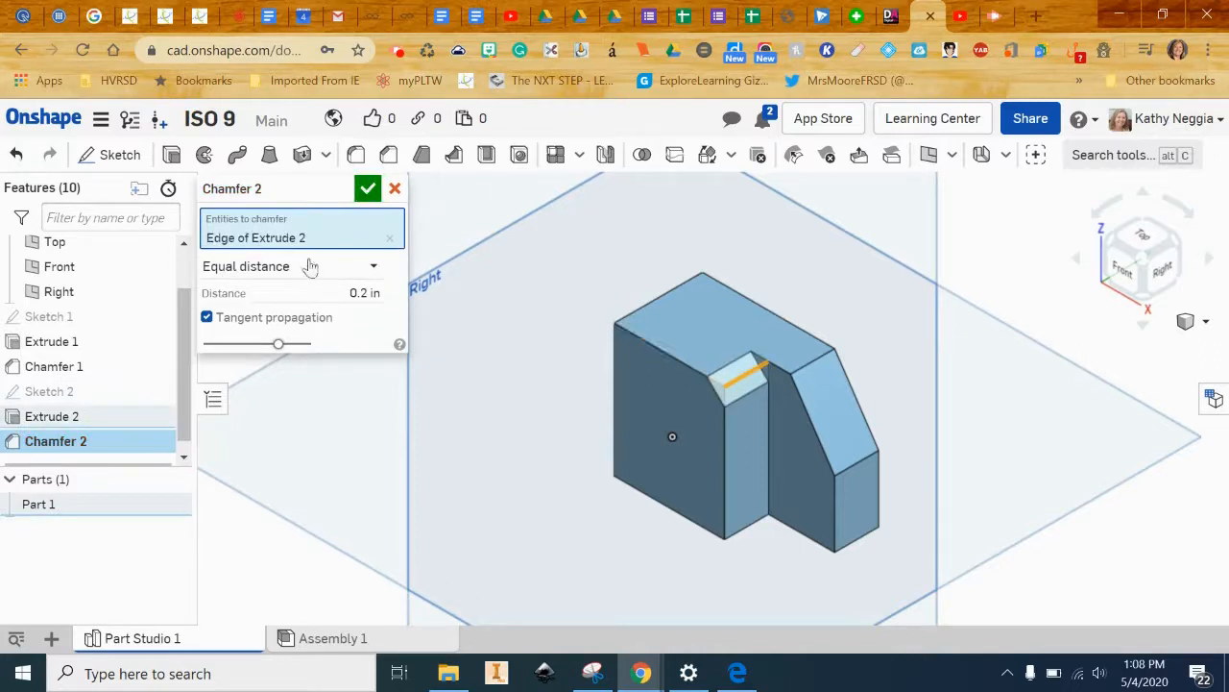
{"action": "left_click", "coordinate": [373, 269]}
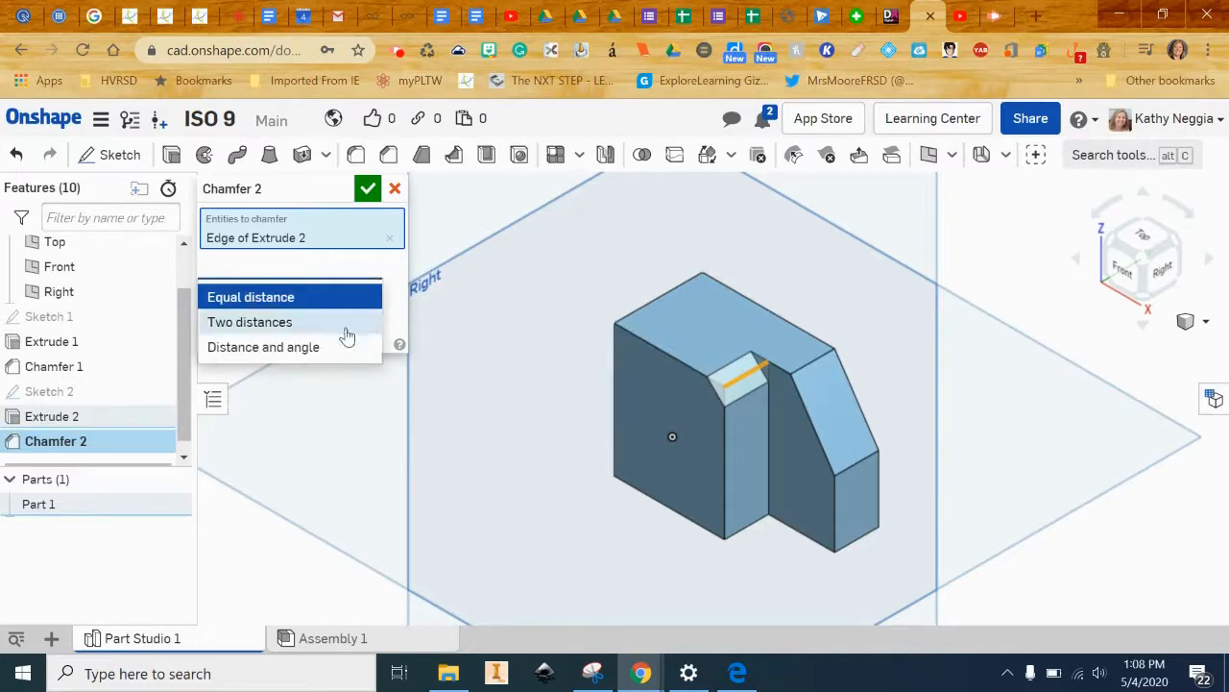
{"action": "left_click", "coordinate": [347, 323]}
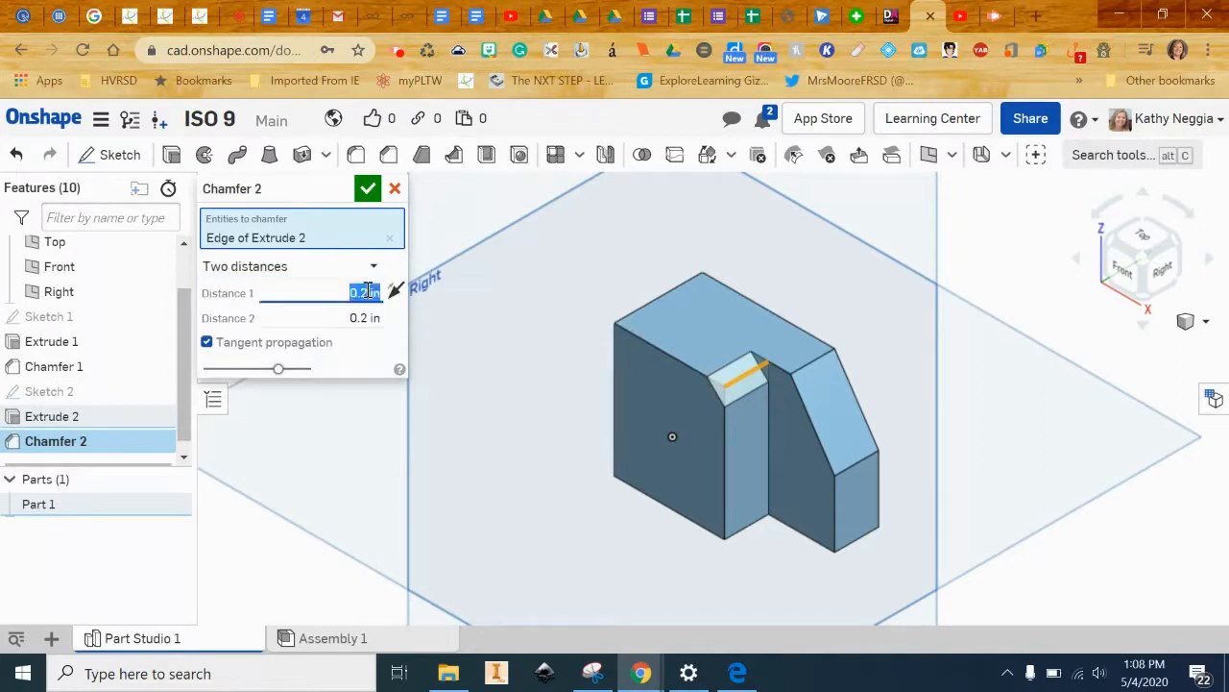
{"action": "type", "text": ".5"}
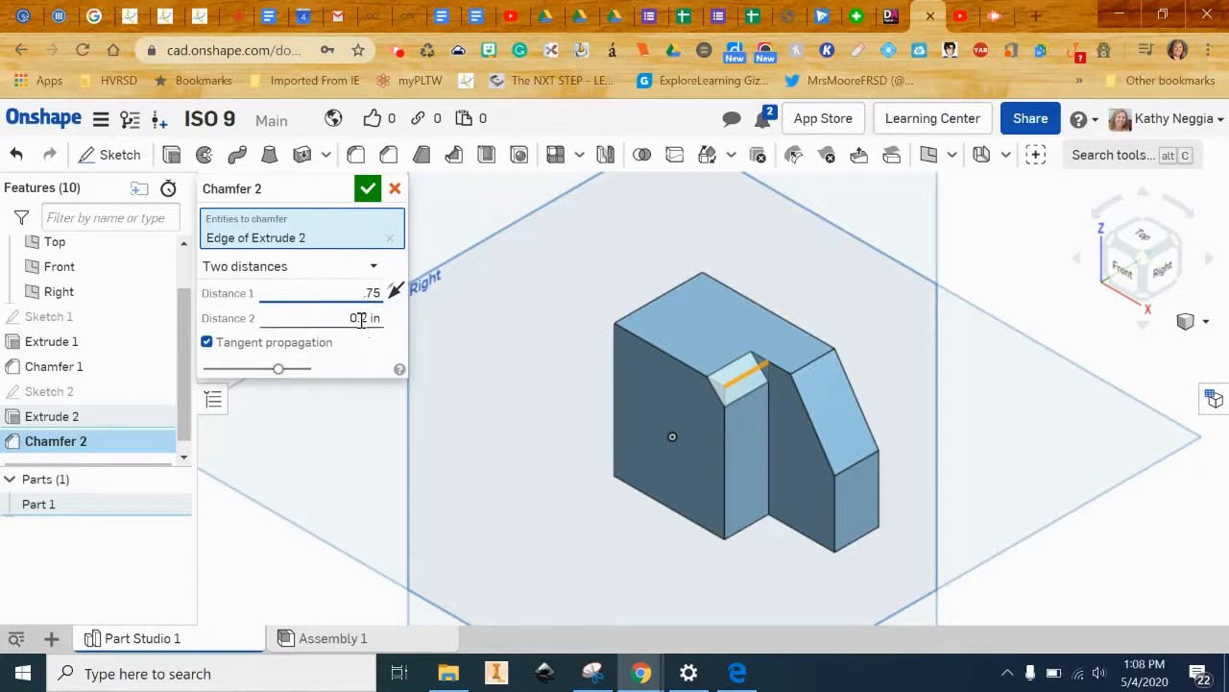
{"action": "left_click", "coordinate": [360, 320]}
{"action": "type", "text": "1.5"}
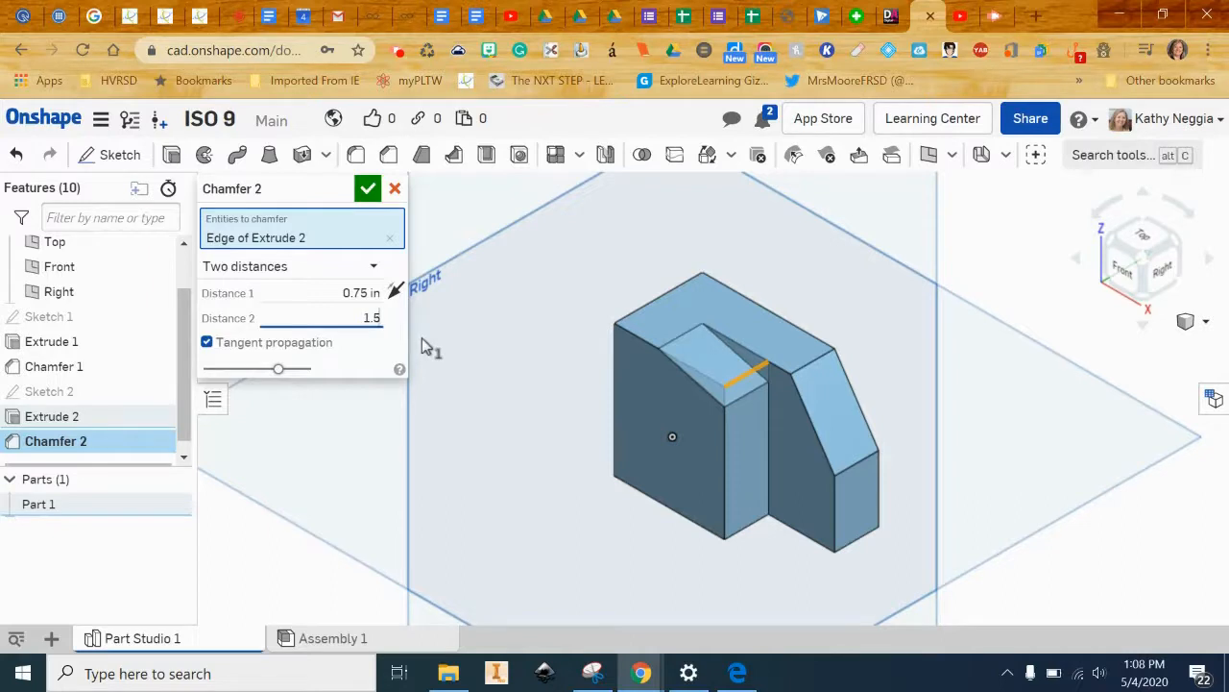
{"action": "key", "text": "Return"}
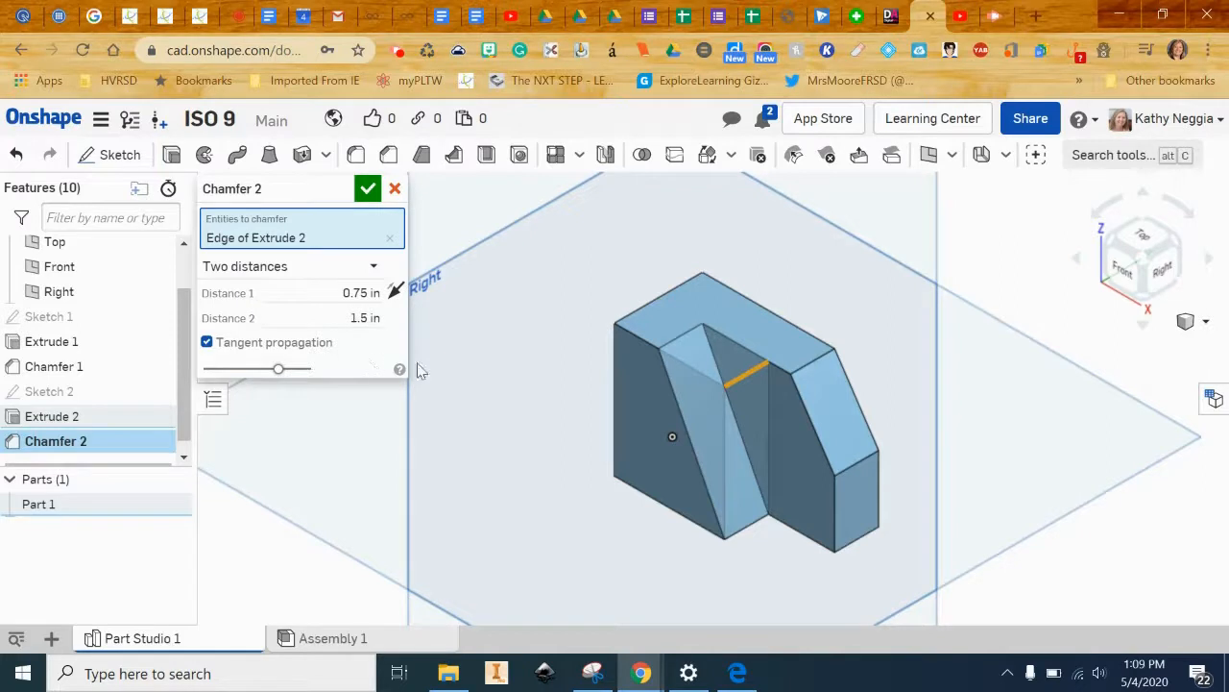
{"action": "left_click", "coordinate": [378, 190]}
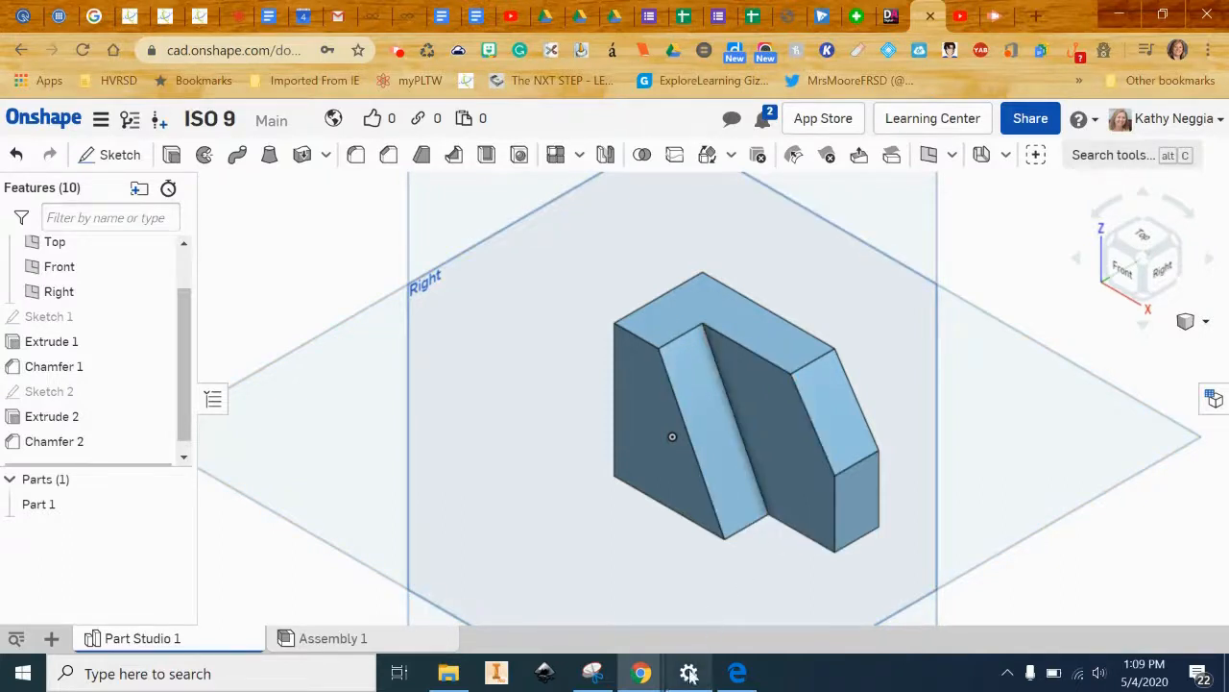
{"action": "mouse_move", "coordinate": [641, 680]}
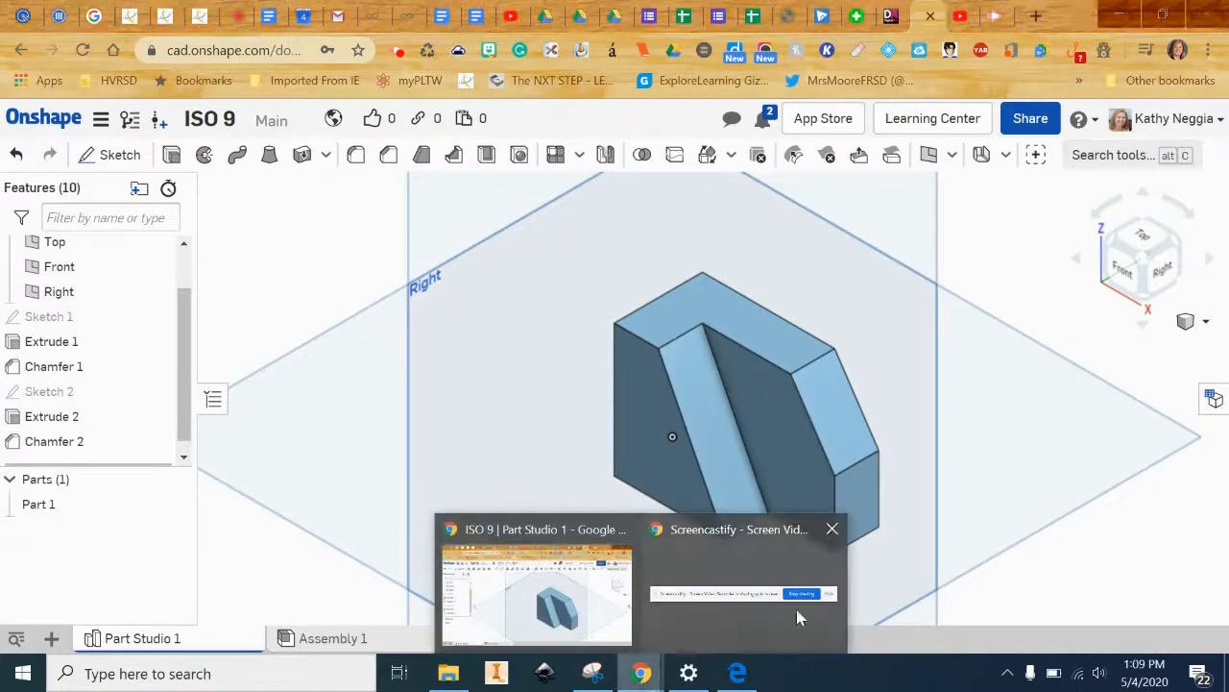